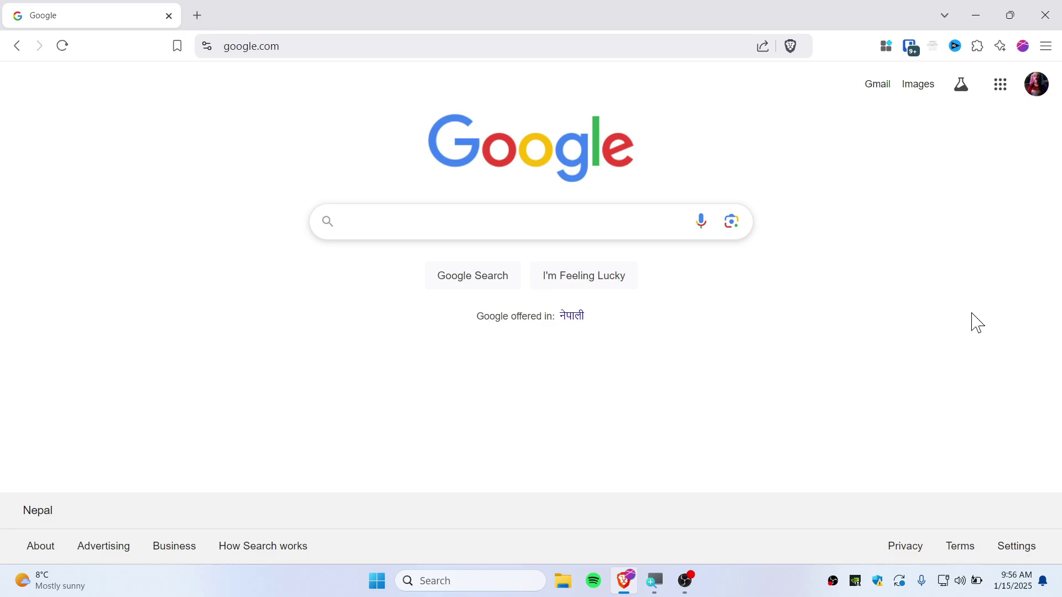
Search Google for 'vmware download'
{"action": "left_click", "coordinate": [472, 216]}
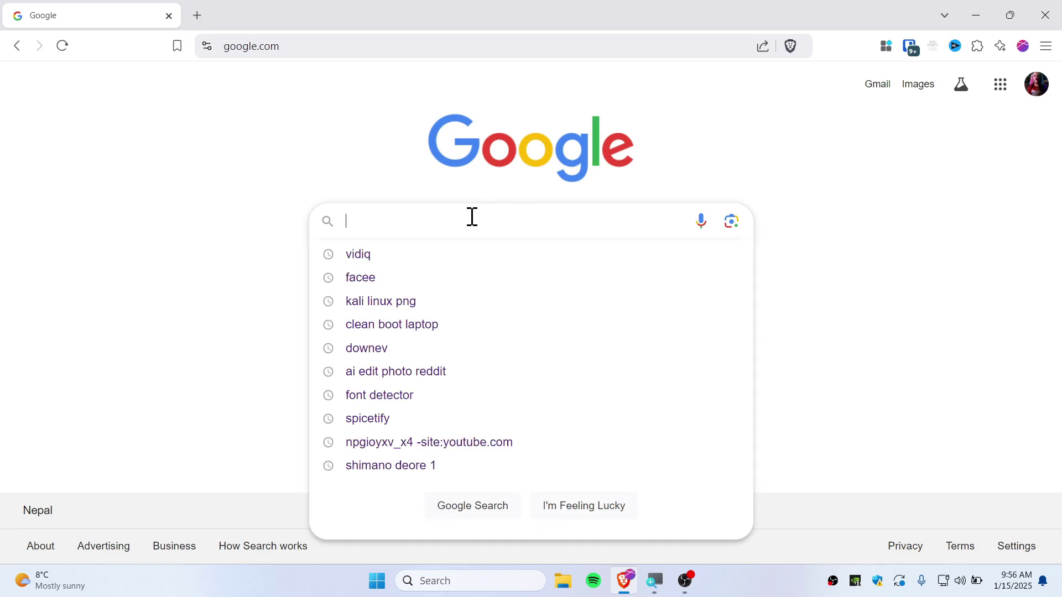
{"action": "type", "text": "vmware do"}
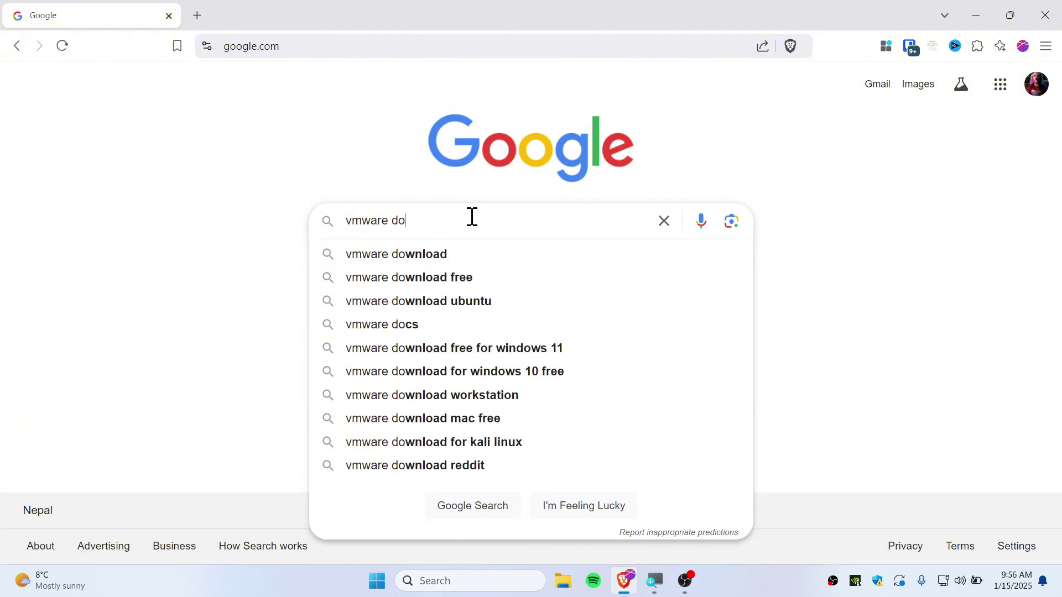
{"action": "type", "text": "wnload"}
{"action": "key", "text": "Return"}
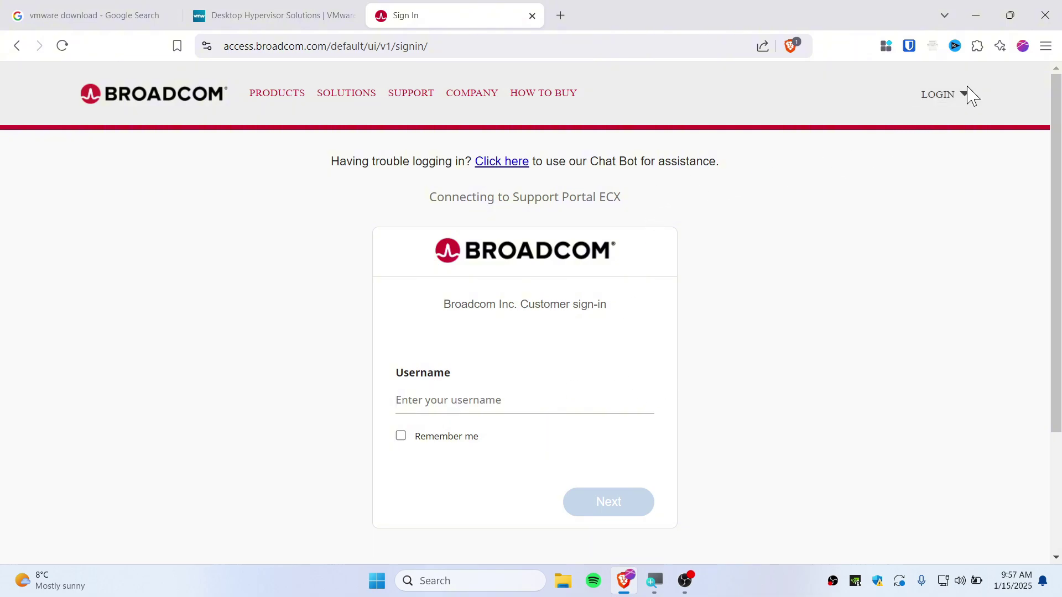
Start a new Broadcom account registration with the e-mail address and the captcha text
{"action": "left_click", "coordinate": [957, 99]}
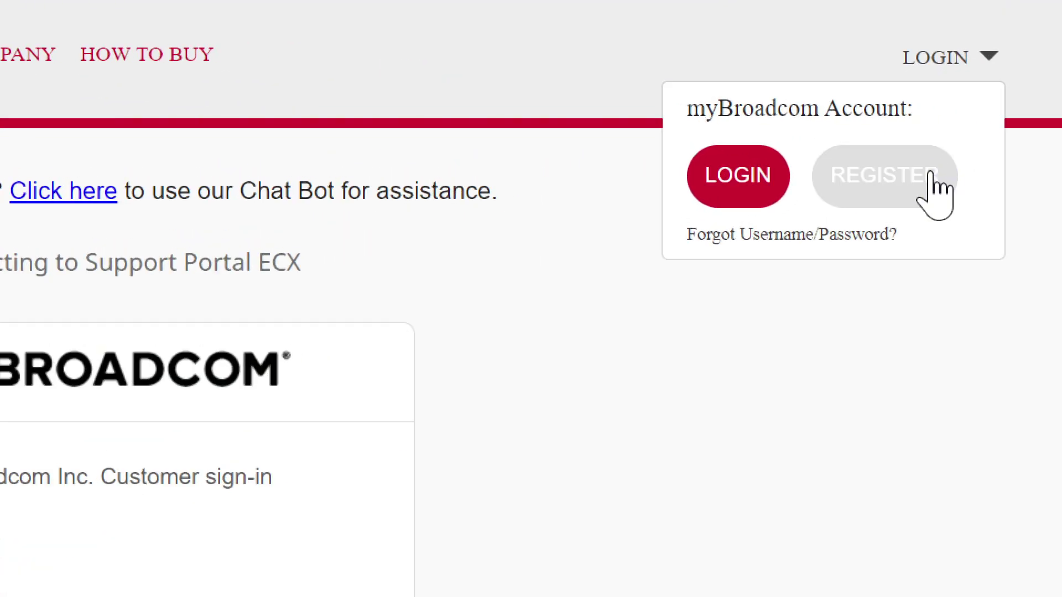
{"action": "left_click", "coordinate": [921, 194]}
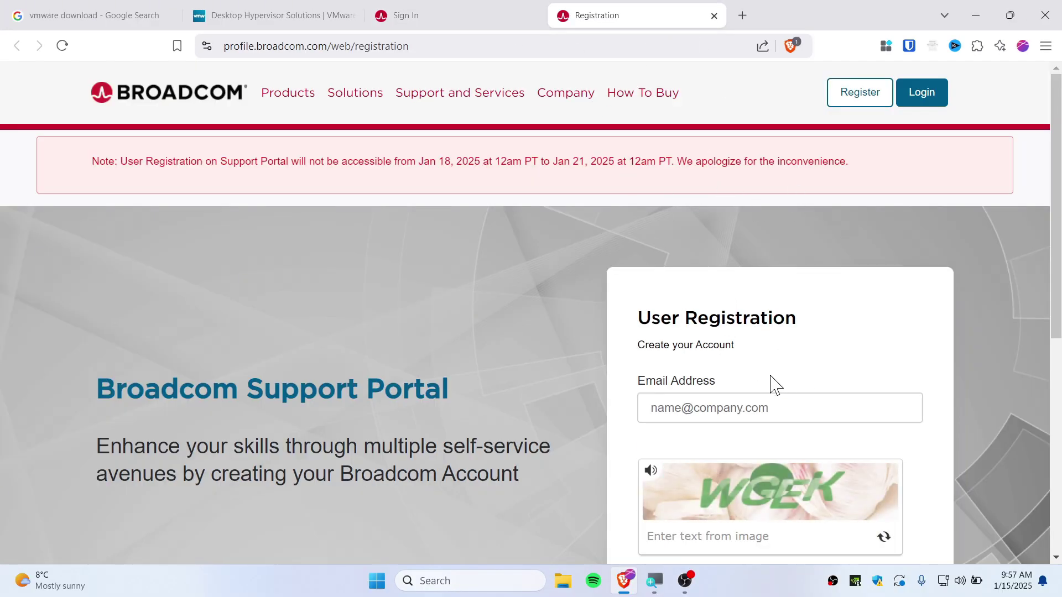
{"action": "scroll", "coordinate": [770, 382], "scroll_direction": "down", "scroll_amount": 5}
{"action": "left_click", "coordinate": [759, 148]}
{"action": "key", "text": "ctrl+v"}
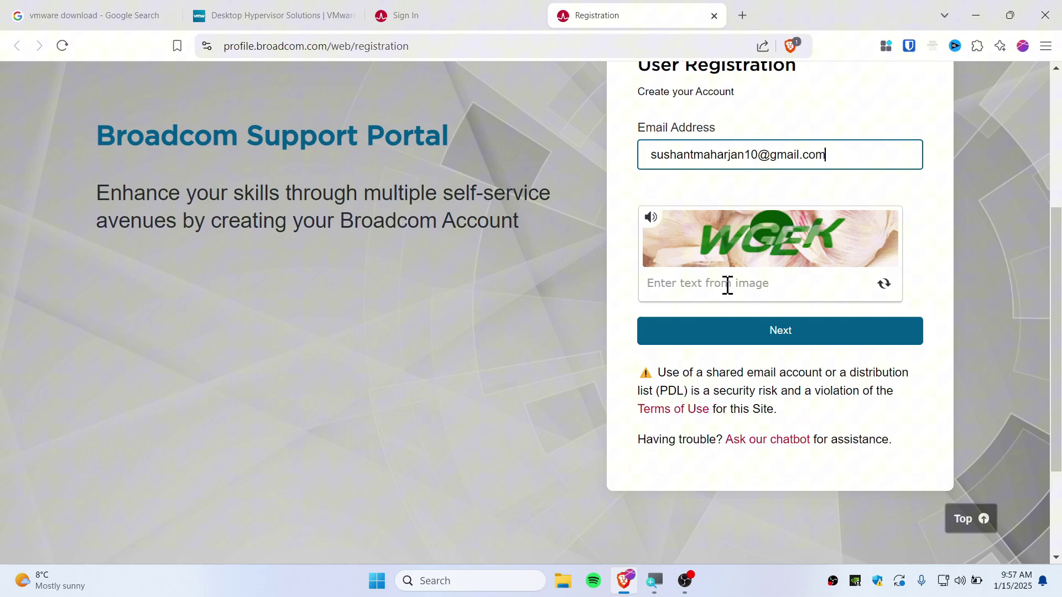
{"action": "left_click", "coordinate": [726, 286]}
{"action": "type", "text": "wgek"}
{"action": "left_click", "coordinate": [762, 340]}
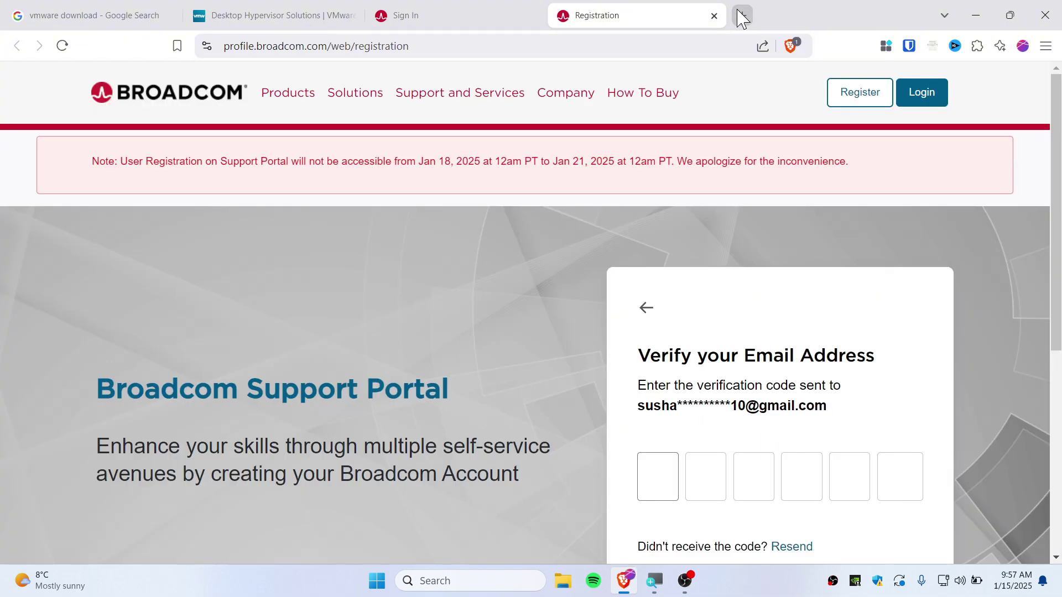
Copy the verification code from the Broadcom e-mail in Gmail
{"action": "left_click", "coordinate": [742, 15]}
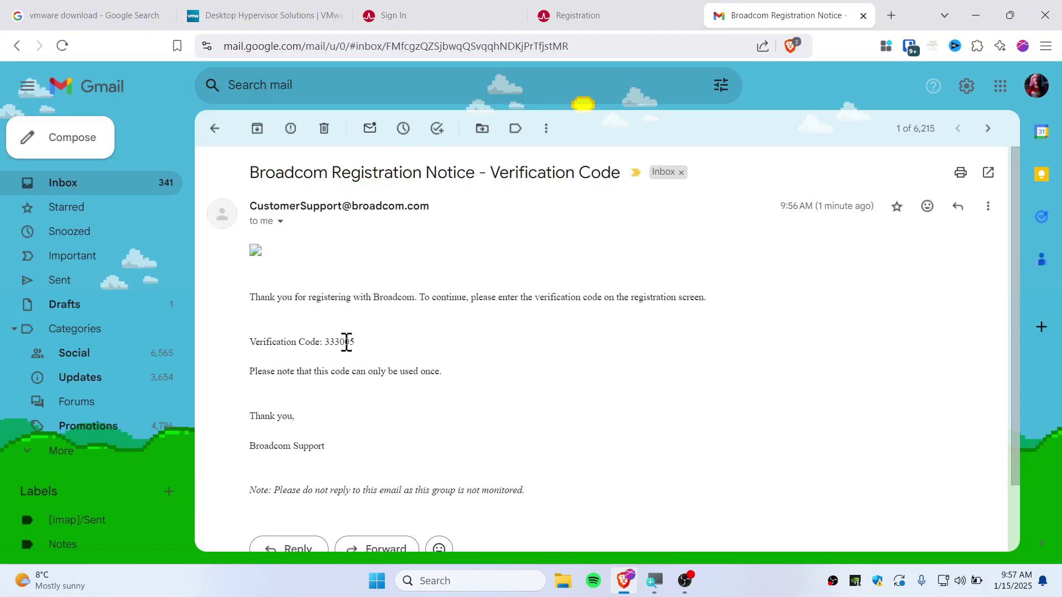
{"action": "double_click", "coordinate": [346, 341]}
{"action": "key", "text": "ctrl+c"}
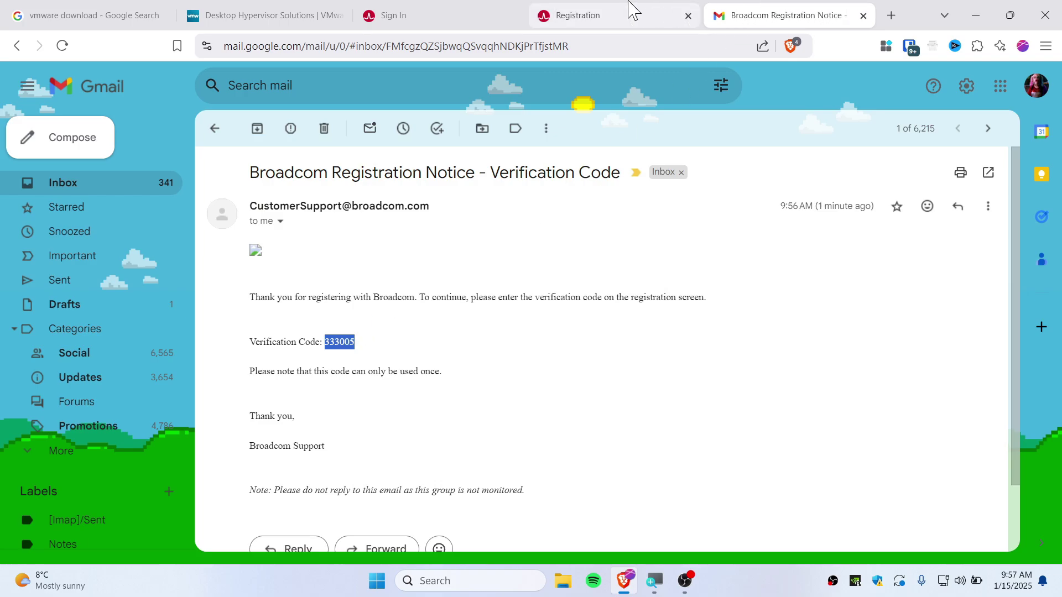
Paste the verification code into the registration page and continue
{"action": "left_click", "coordinate": [575, 15]}
{"action": "key", "text": "ctrl+v"}
{"action": "scroll", "coordinate": [719, 387], "scroll_direction": "down", "scroll_amount": 5}
{"action": "left_click", "coordinate": [784, 389]}
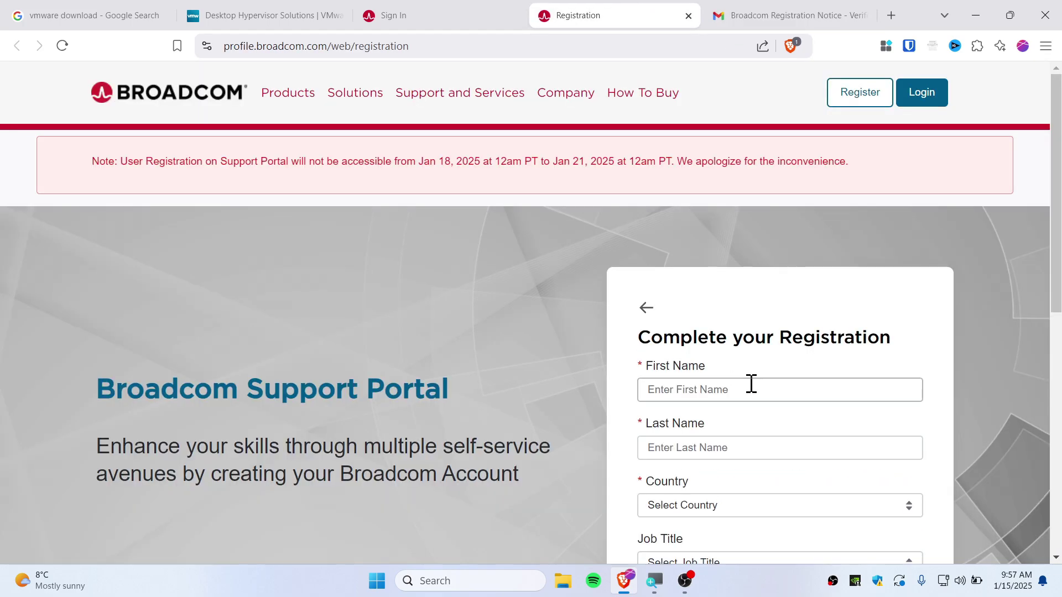
{"action": "scroll", "coordinate": [748, 384], "scroll_direction": "down", "scroll_amount": 5}
Fill in first and last name, country Nepal, and job title Other
{"action": "left_click", "coordinate": [747, 138]}
{"action": "left_click", "coordinate": [756, 301]}
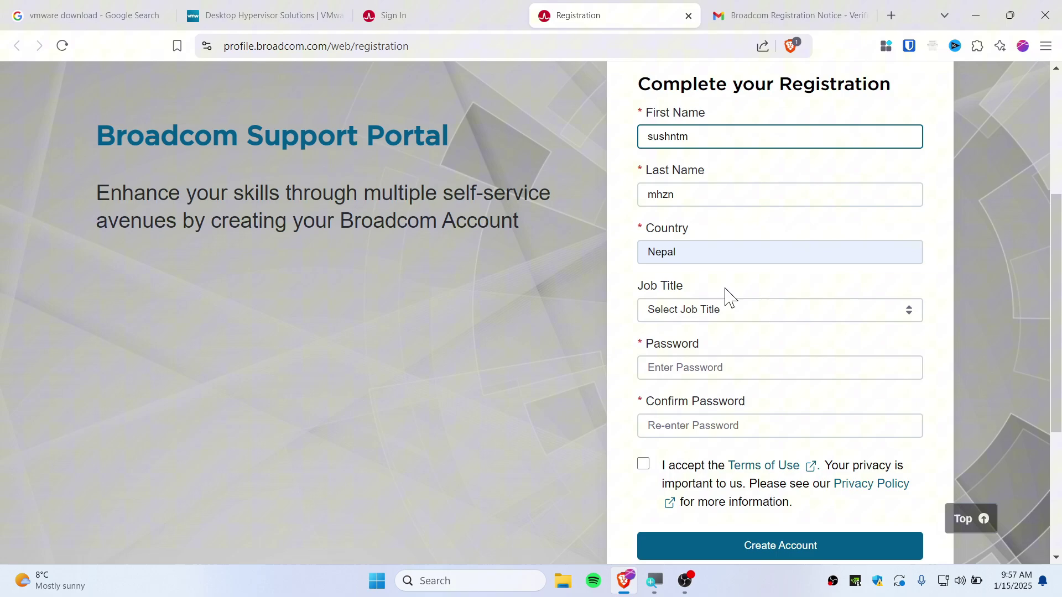
{"action": "left_click", "coordinate": [748, 322]}
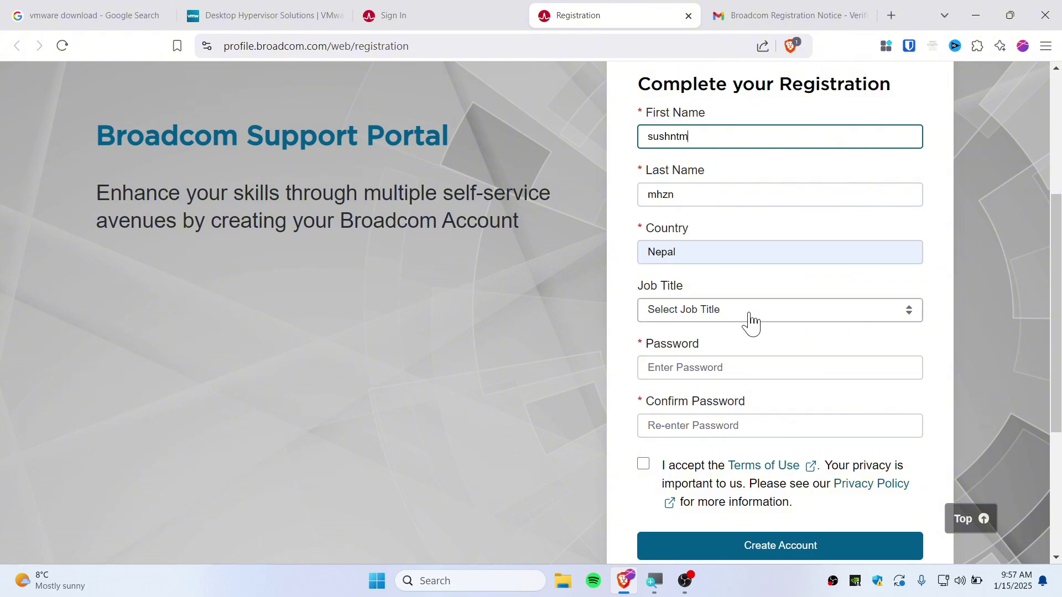
{"action": "left_click", "coordinate": [758, 315]}
Enter and confirm the account password, accept the Terms of Use, and create the account
{"action": "left_click", "coordinate": [713, 462]}
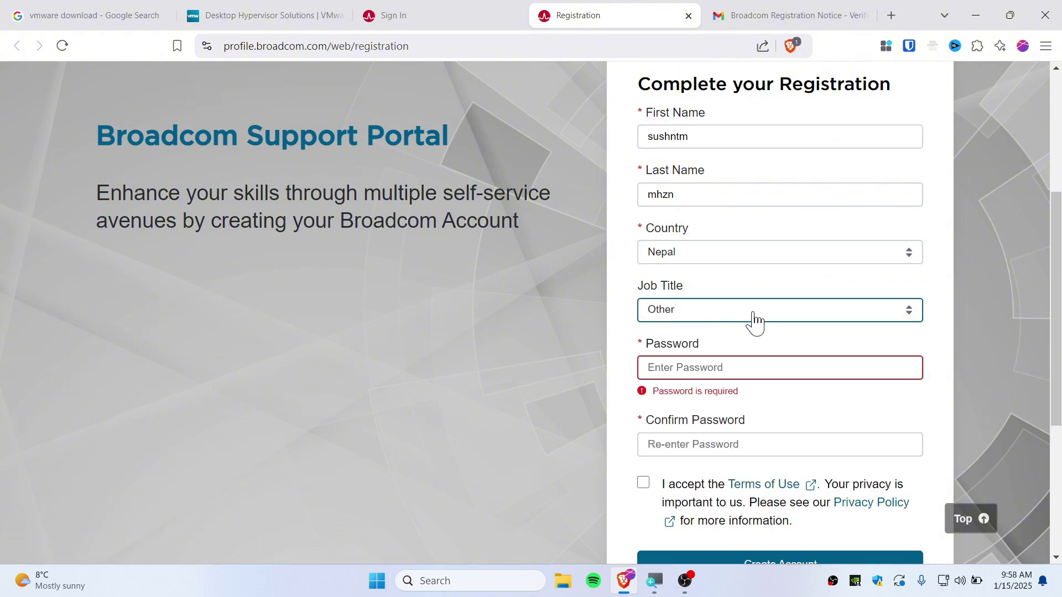
{"action": "left_click", "coordinate": [728, 369]}
{"action": "key", "text": "ctrl+v"}
{"action": "key", "text": "Tab"}
{"action": "key", "text": "ctrl+v"}
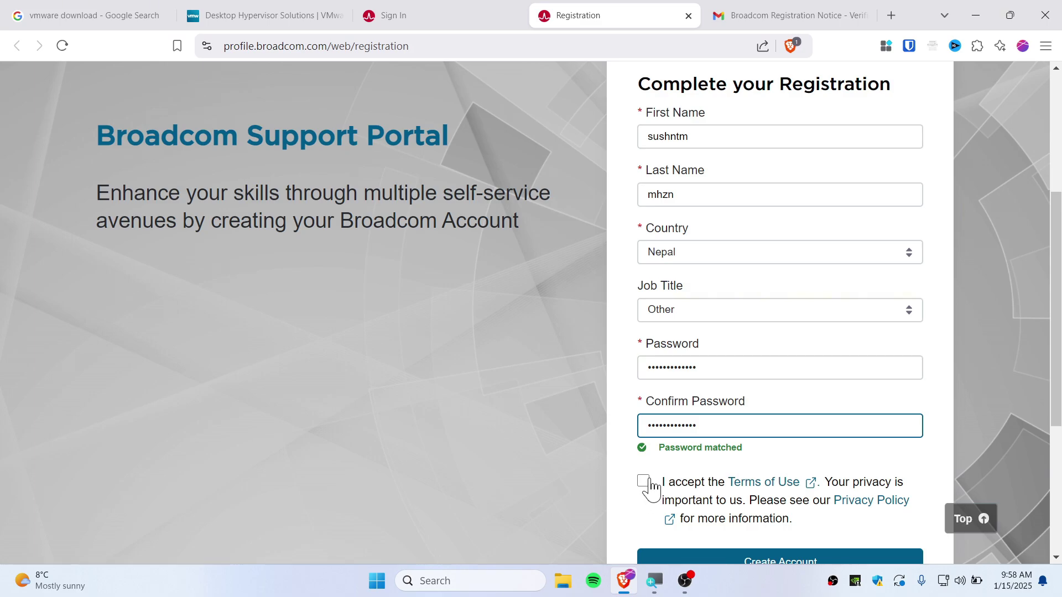
{"action": "left_click", "coordinate": [641, 486]}
{"action": "scroll", "coordinate": [747, 403], "scroll_direction": "down", "scroll_amount": 5}
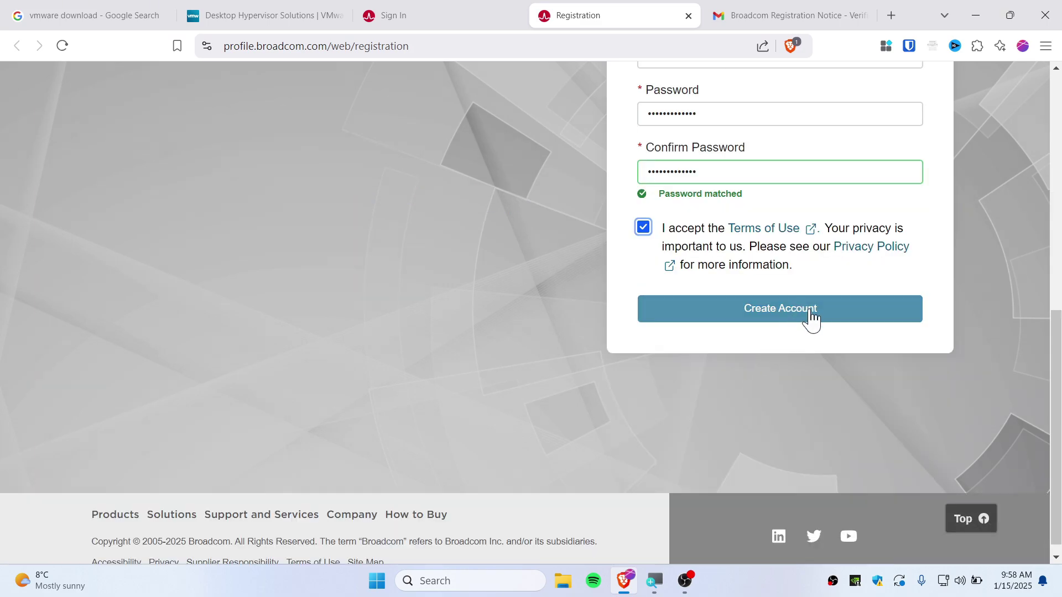
{"action": "left_click", "coordinate": [813, 316]}
{"action": "scroll", "coordinate": [829, 326], "scroll_direction": "down", "scroll_amount": 9}
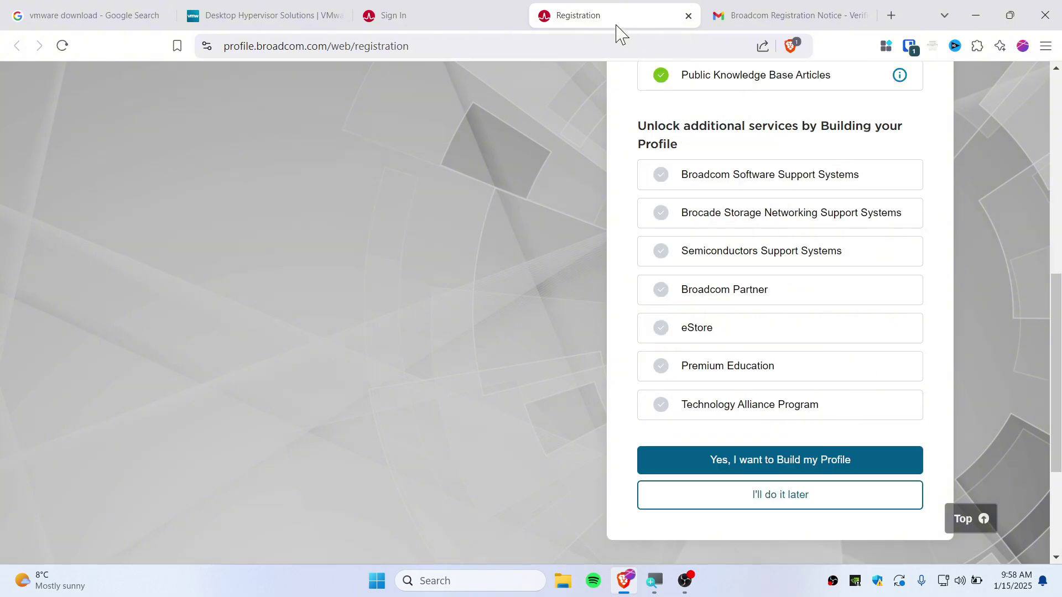
Sign in to the Broadcom Support Portal with the new account's username and password
{"action": "left_click", "coordinate": [458, 11]}
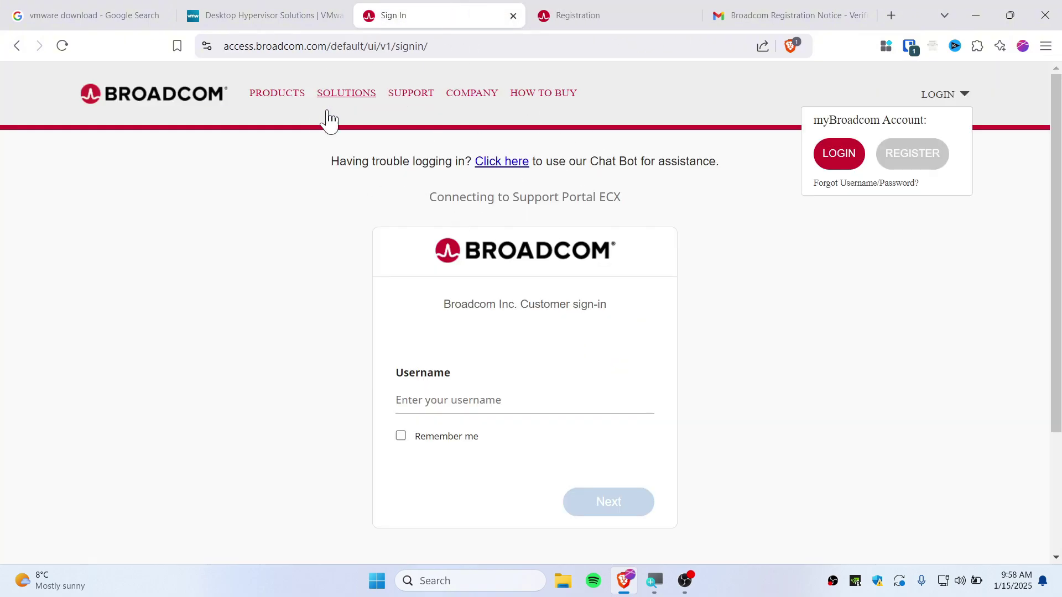
{"action": "left_click", "coordinate": [493, 404]}
{"action": "key", "text": "ctrl+v"}
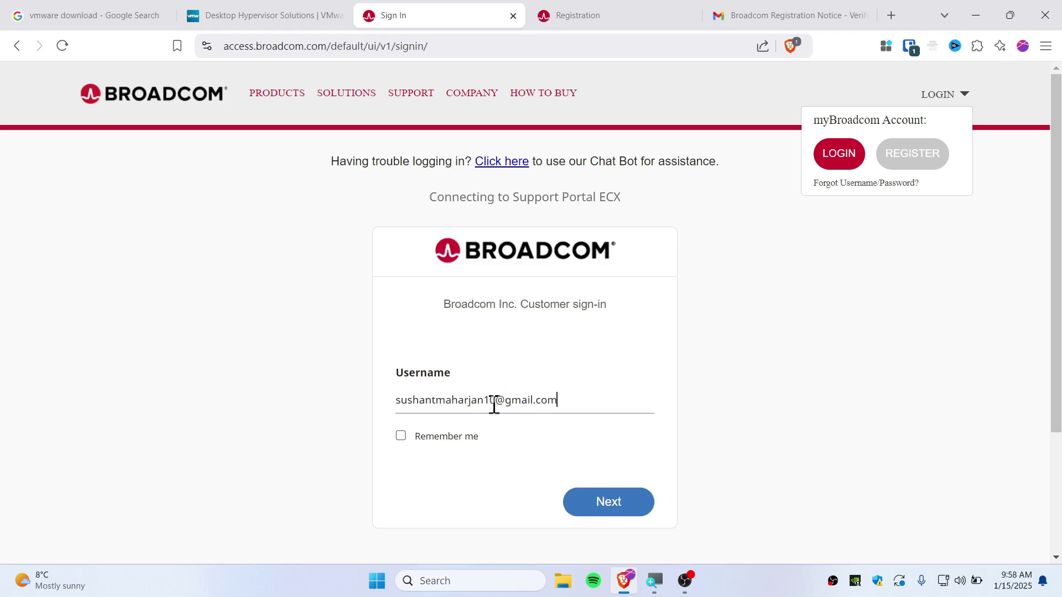
{"action": "left_click", "coordinate": [604, 506]}
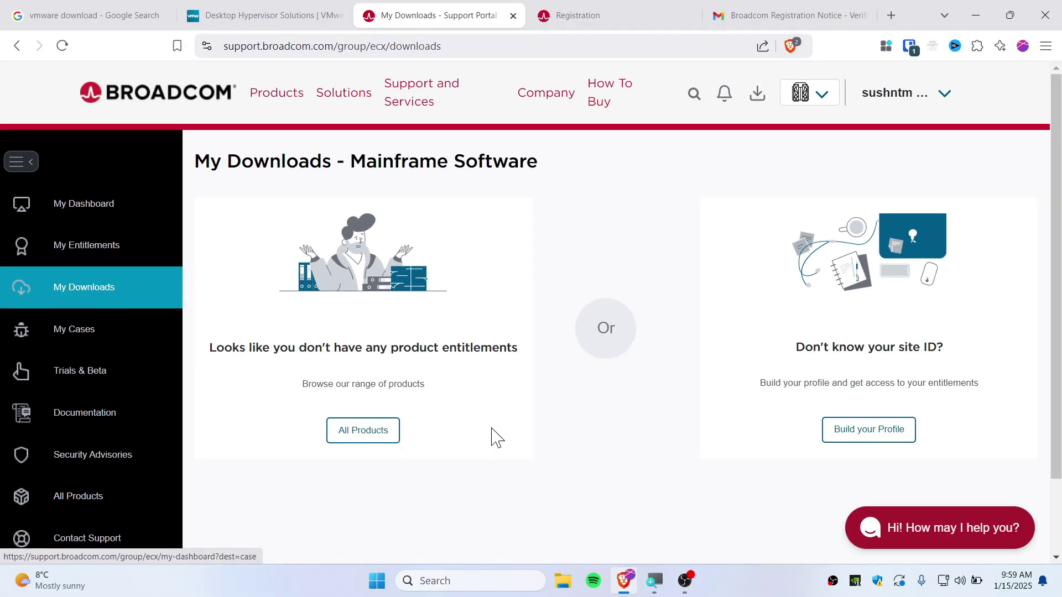
Go to My Dashboard and search the site for 'vmware work'
{"action": "scroll", "coordinate": [496, 437], "scroll_direction": "down", "scroll_amount": 2}
{"action": "scroll", "coordinate": [599, 417], "scroll_direction": "up", "scroll_amount": 2}
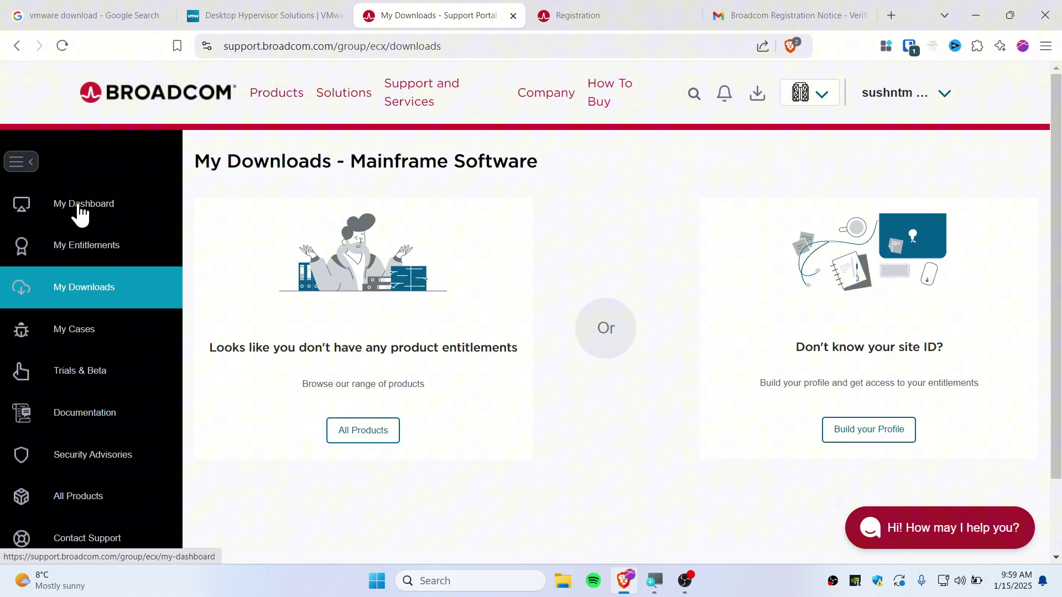
{"action": "left_click", "coordinate": [80, 211]}
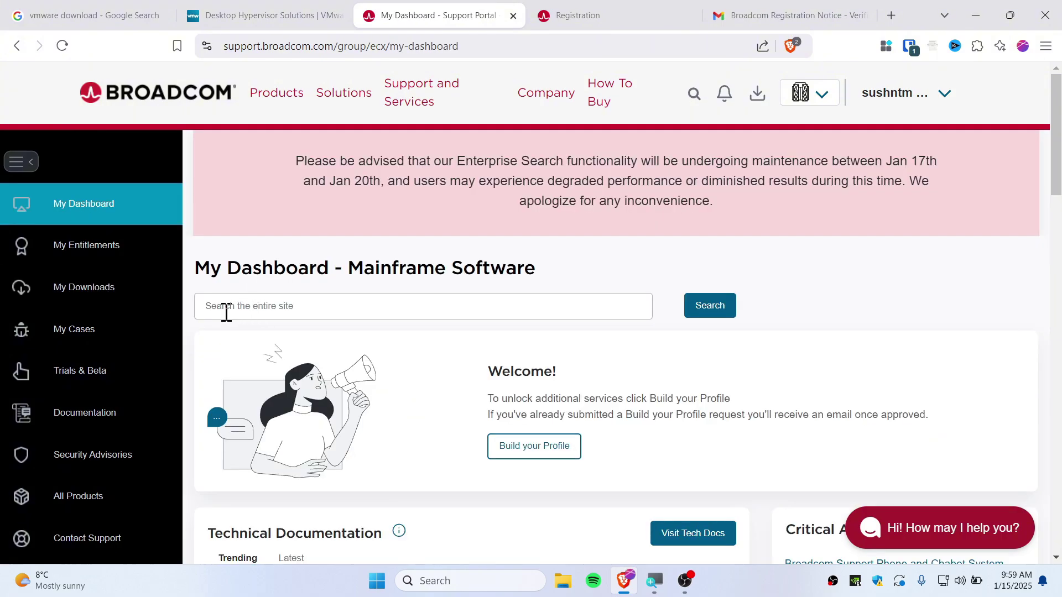
{"action": "left_click", "coordinate": [226, 313]}
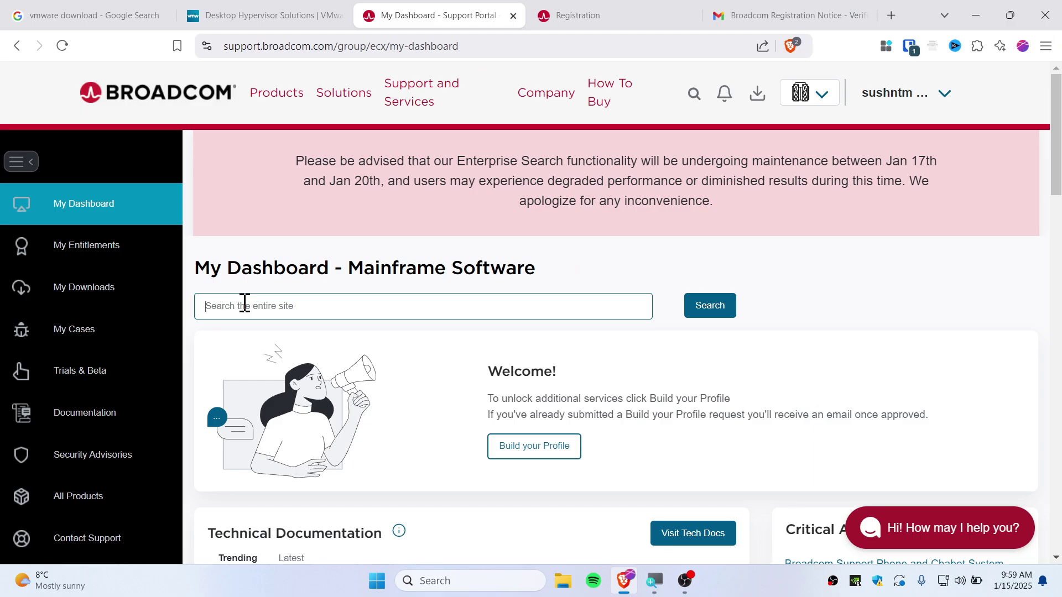
{"action": "type", "text": "vm"}
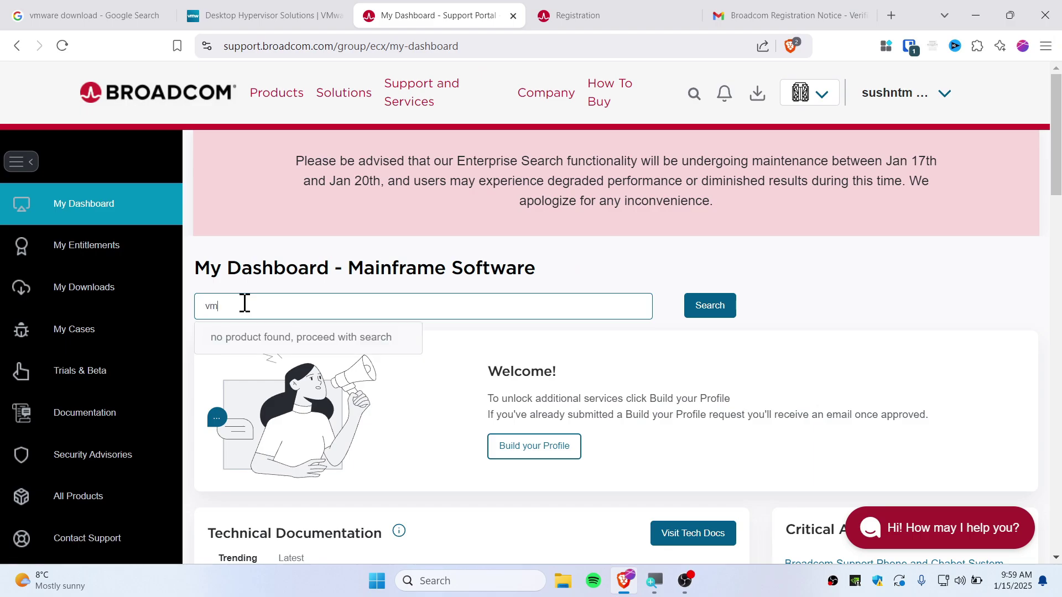
{"action": "type", "text": "ware work"}
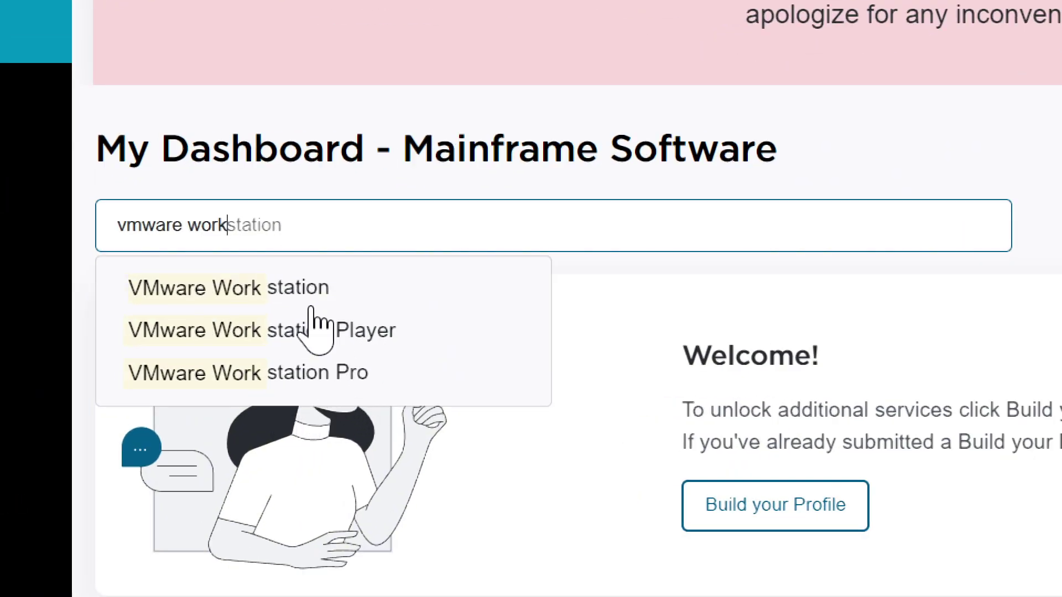
Open VMware Workstation Pro, then the VMSA-2024-0010 advisory, and scroll to its References
{"action": "left_click", "coordinate": [313, 378]}
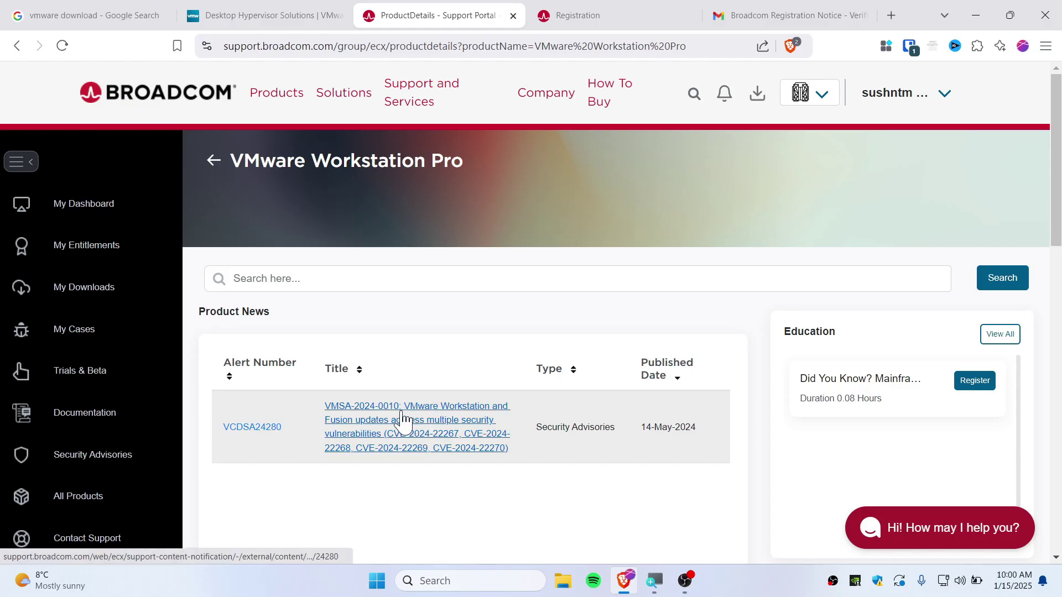
{"action": "left_click", "coordinate": [402, 420]}
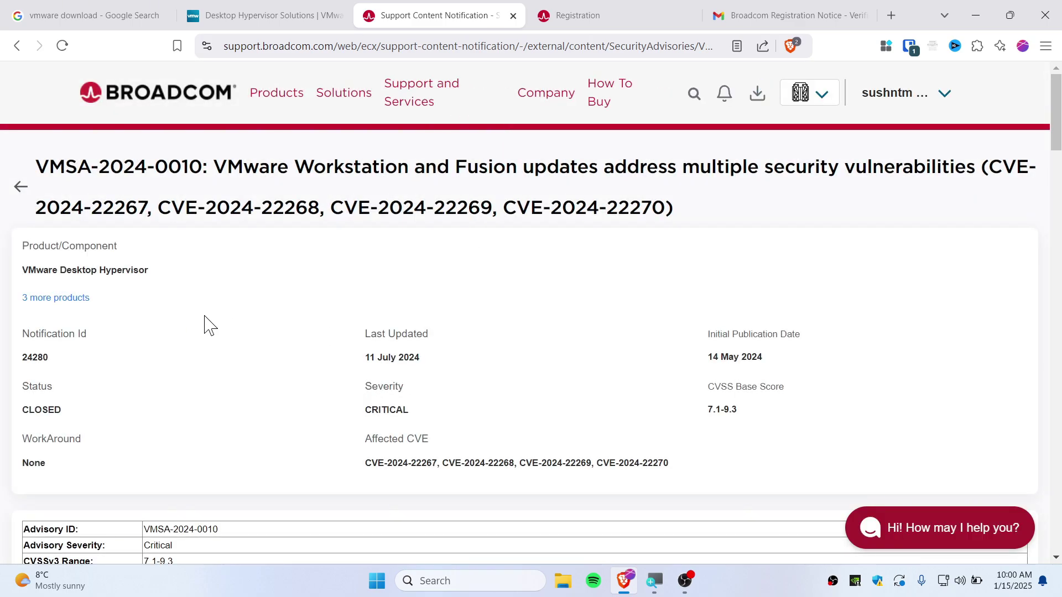
{"action": "scroll", "coordinate": [214, 315], "scroll_direction": "down", "scroll_amount": 20}
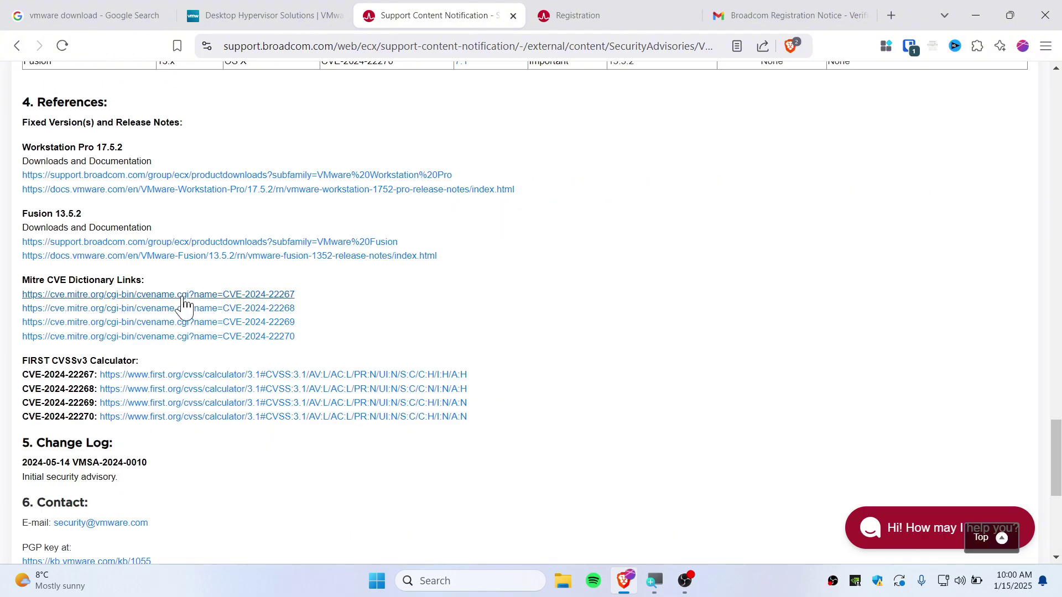
{"action": "double_click", "coordinate": [50, 101]}
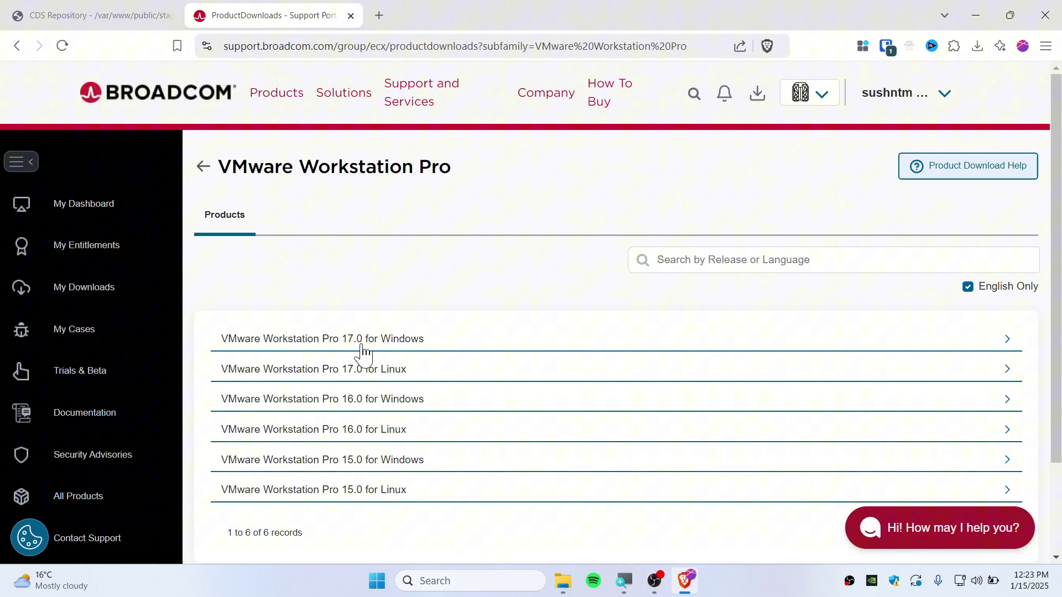
Expand VMware Workstation Pro 17.0 for Windows to list its releases
{"action": "left_click", "coordinate": [380, 347]}
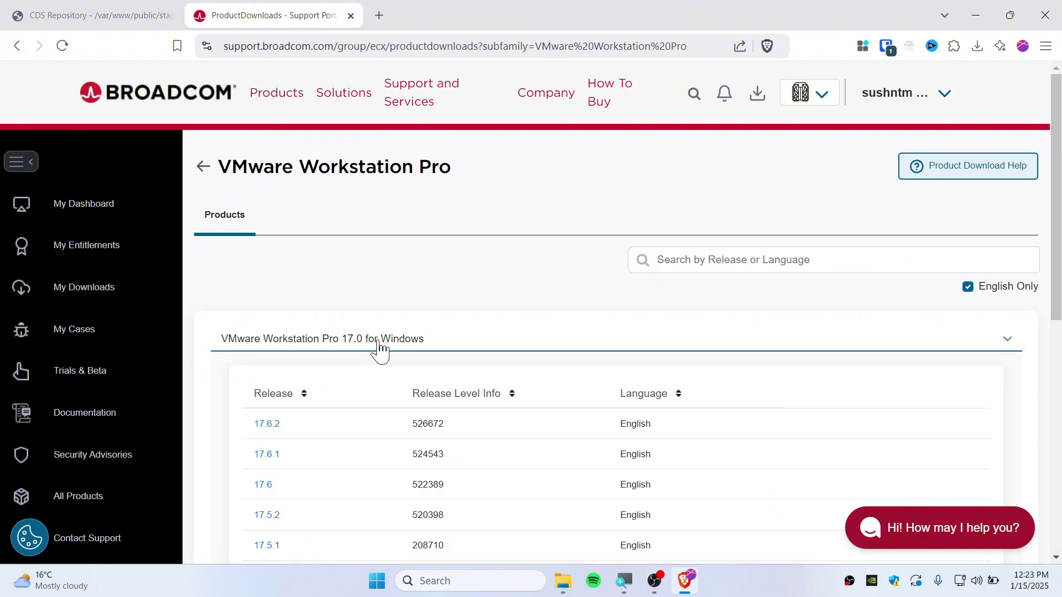
Open release 17.6.2 and start the HTTPS download of the Windows installer
{"action": "left_click", "coordinate": [276, 435]}
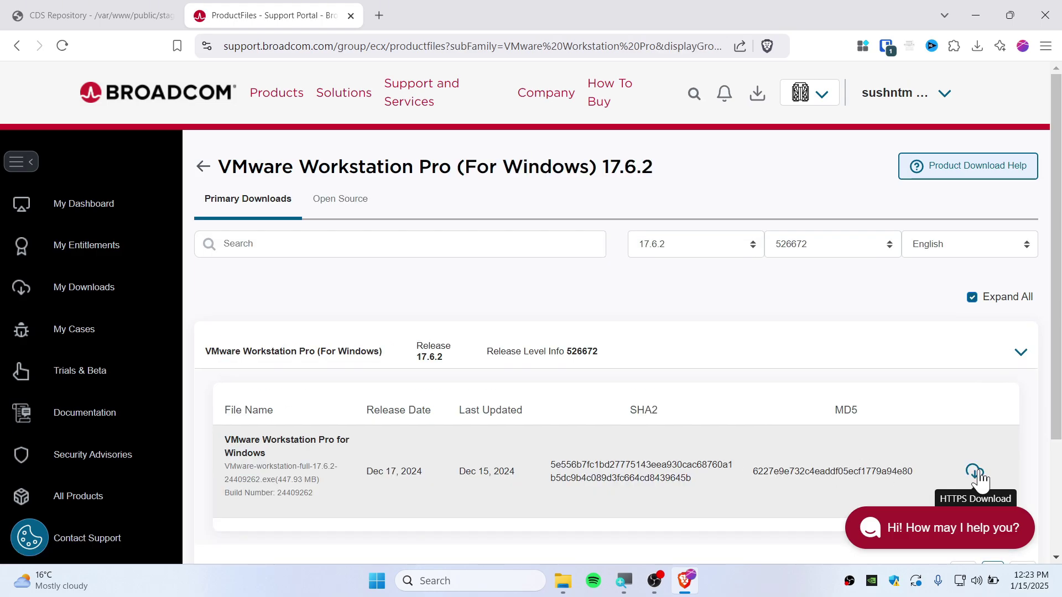
{"action": "left_click", "coordinate": [976, 473]}
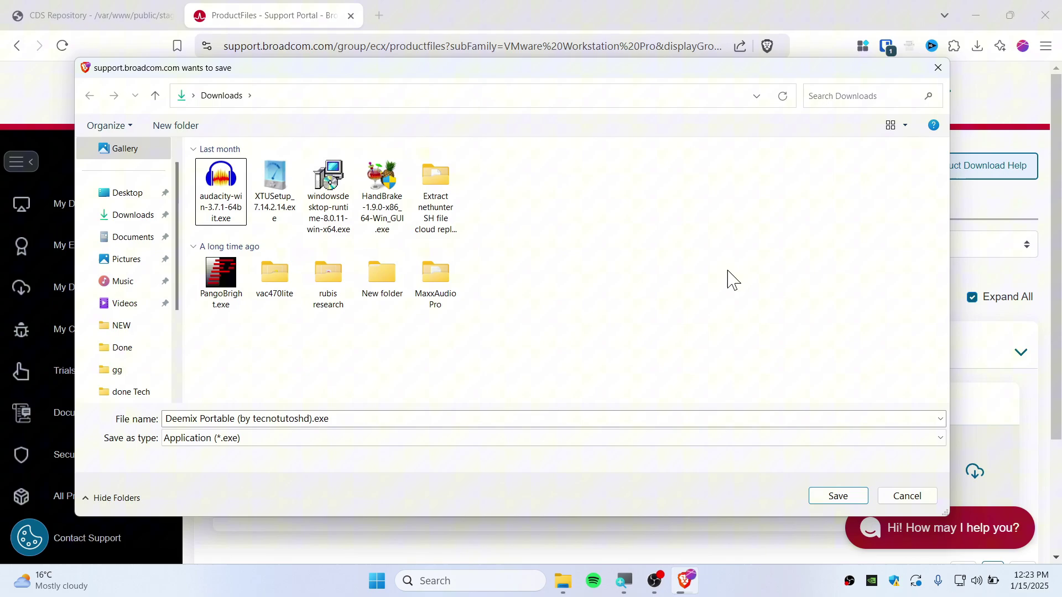
Discard the misnamed save and save VMware-workstation-full-17.6.2-24409262.exe into Downloads instead
{"action": "left_click", "coordinate": [907, 496]}
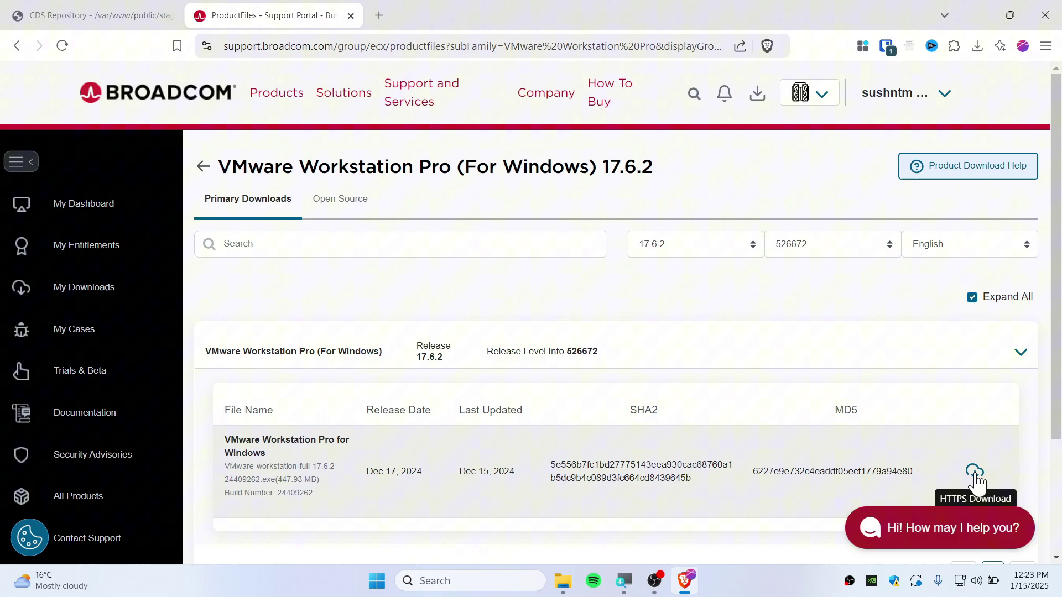
{"action": "left_click", "coordinate": [974, 471]}
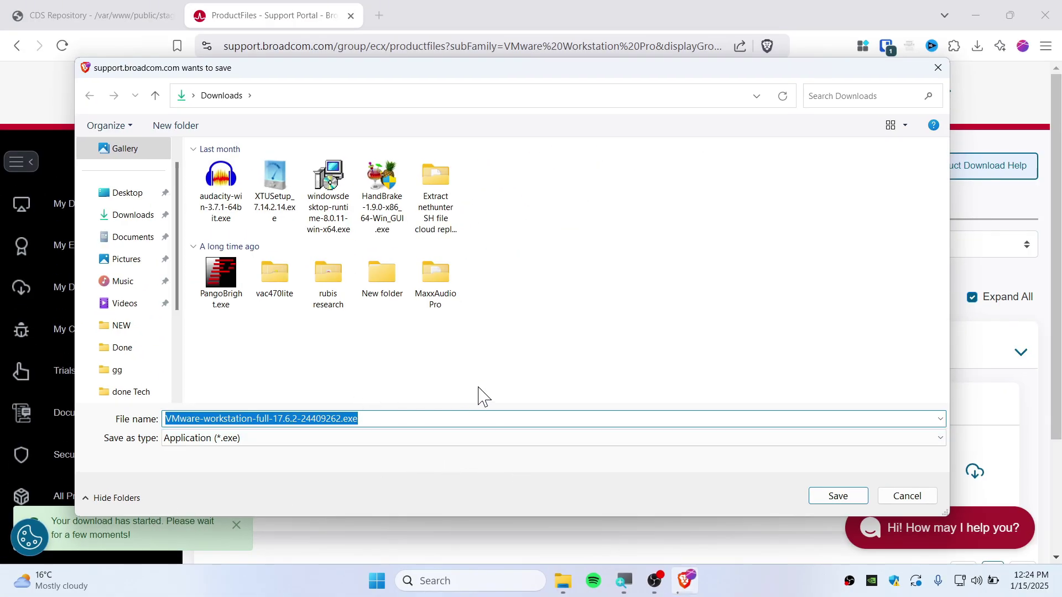
{"action": "left_click", "coordinate": [838, 496]}
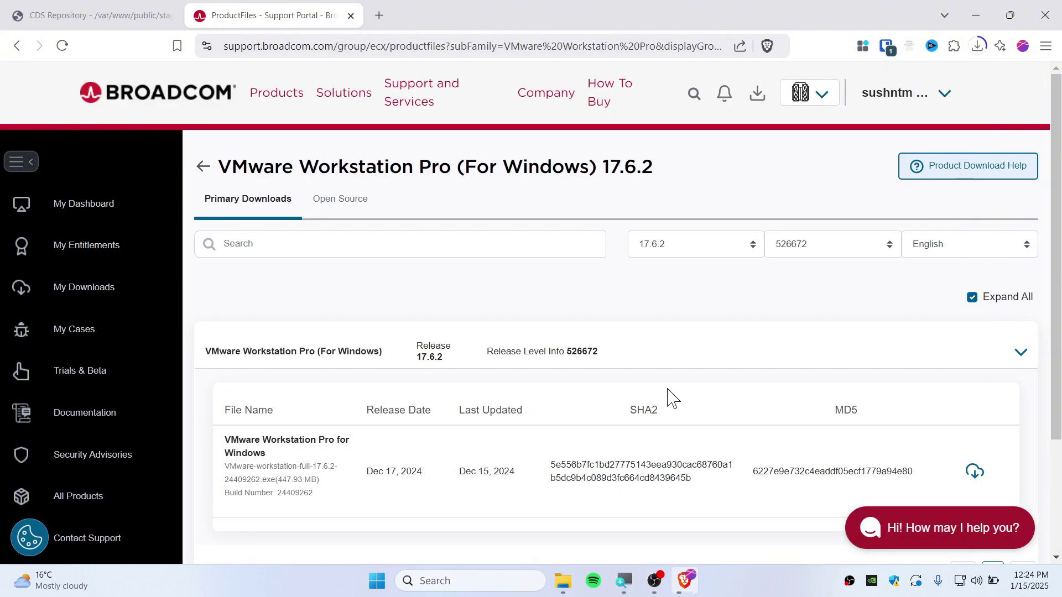
{"action": "left_click", "coordinate": [978, 47]}
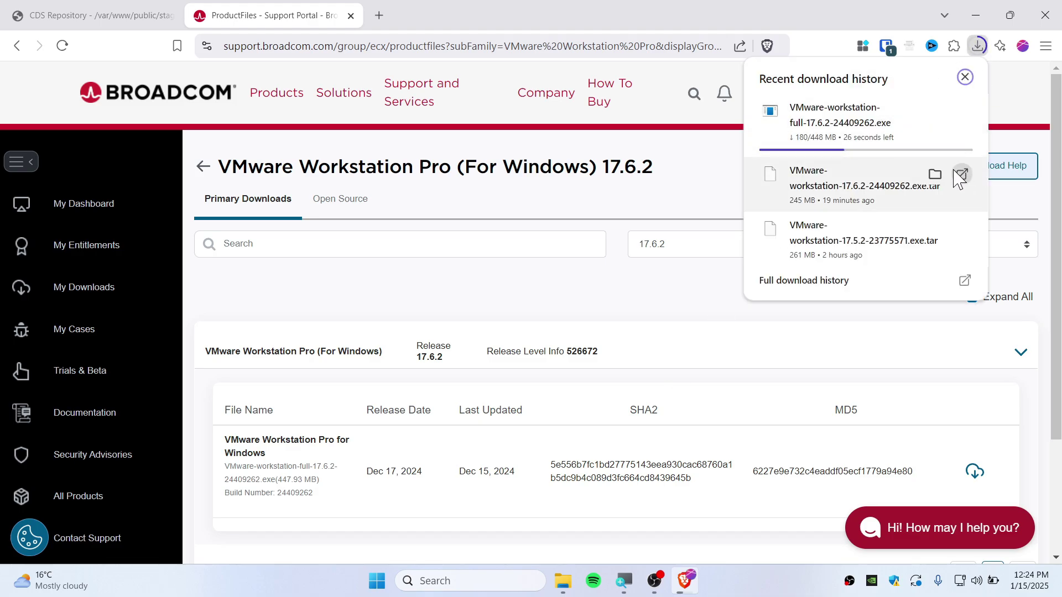
{"action": "left_click", "coordinate": [698, 194]}
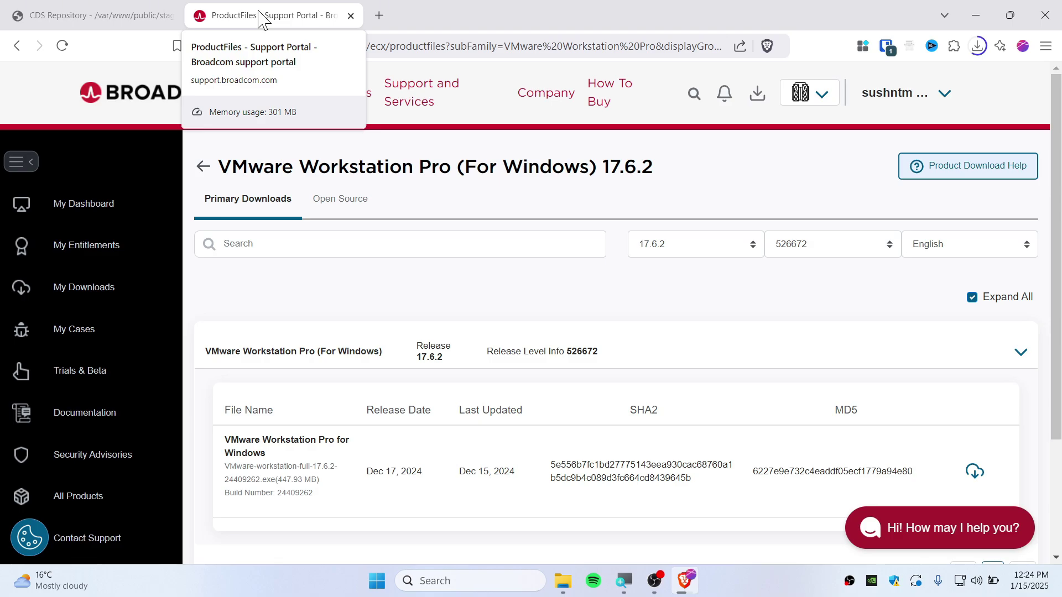
Browse the CDS Repository ws folder and download VMware-workstation-17.6.2-24409262.exe.tar
{"action": "left_click", "coordinate": [108, 14]}
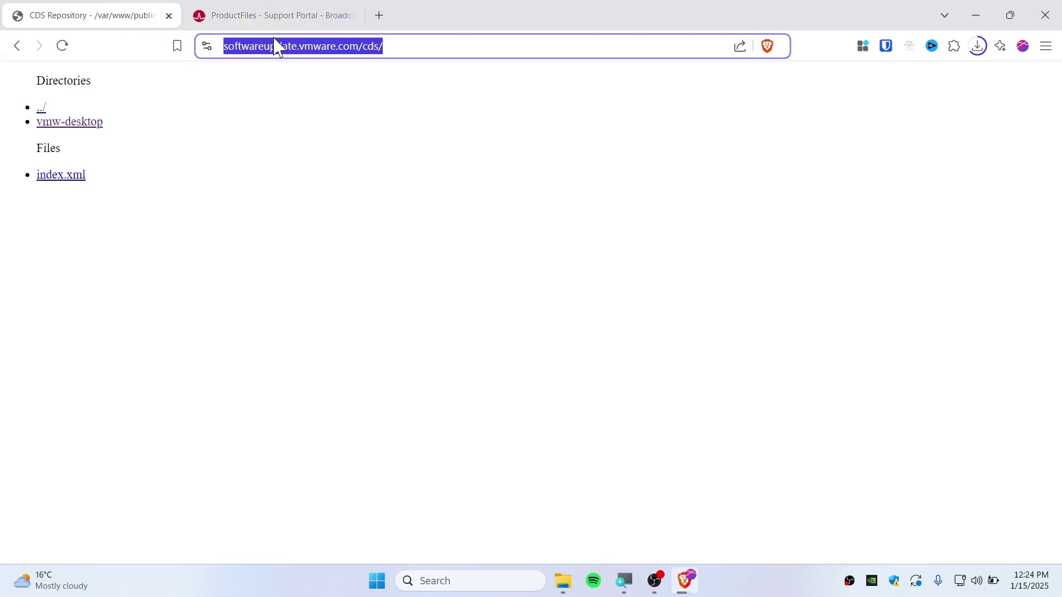
{"action": "left_click", "coordinate": [367, 47]}
{"action": "key", "text": "ctrl+a"}
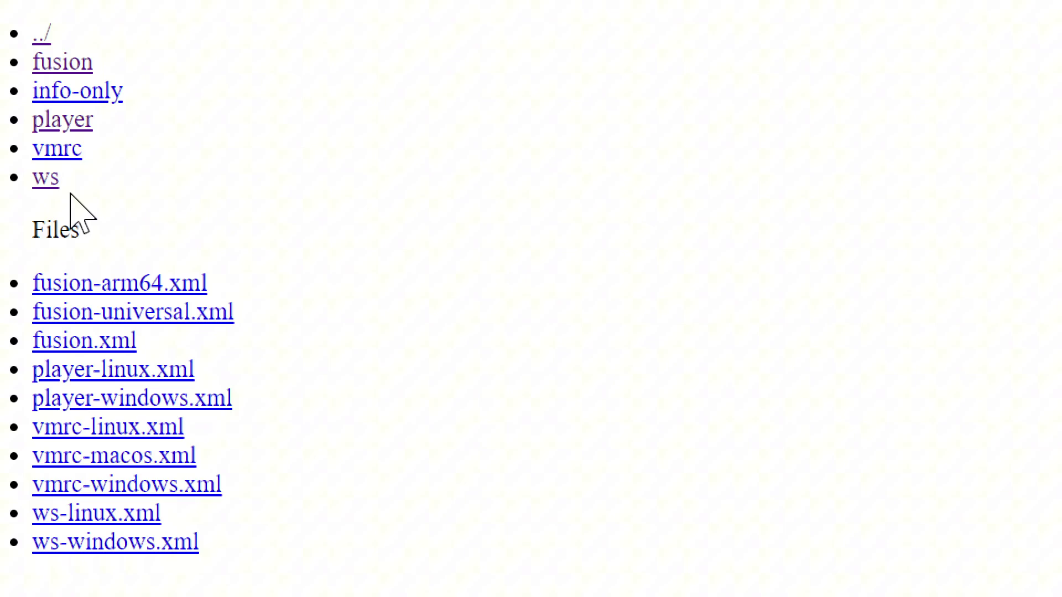
{"action": "left_click", "coordinate": [47, 184]}
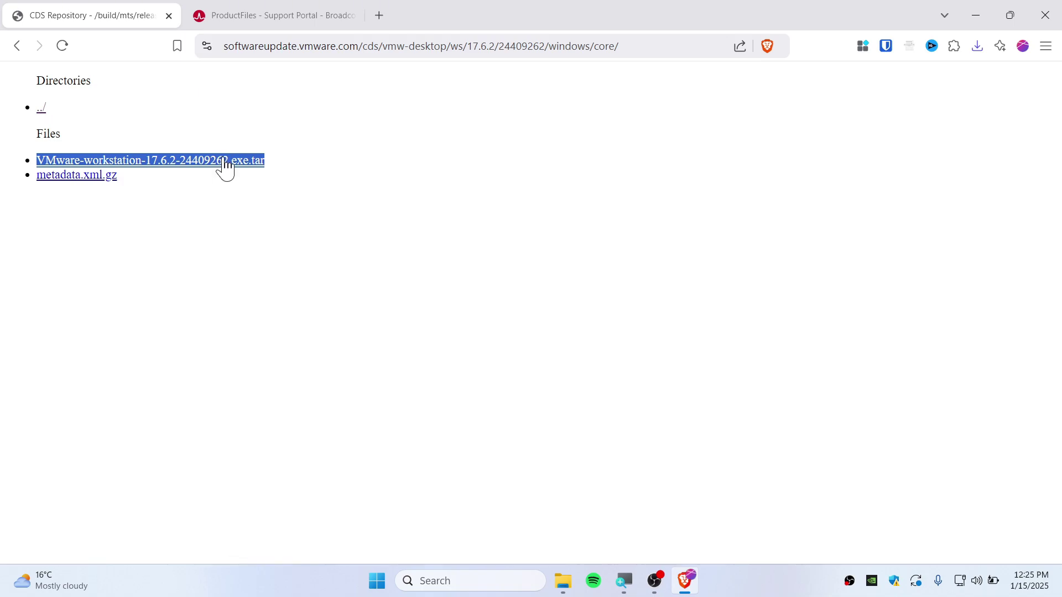
{"action": "left_click", "coordinate": [211, 166]}
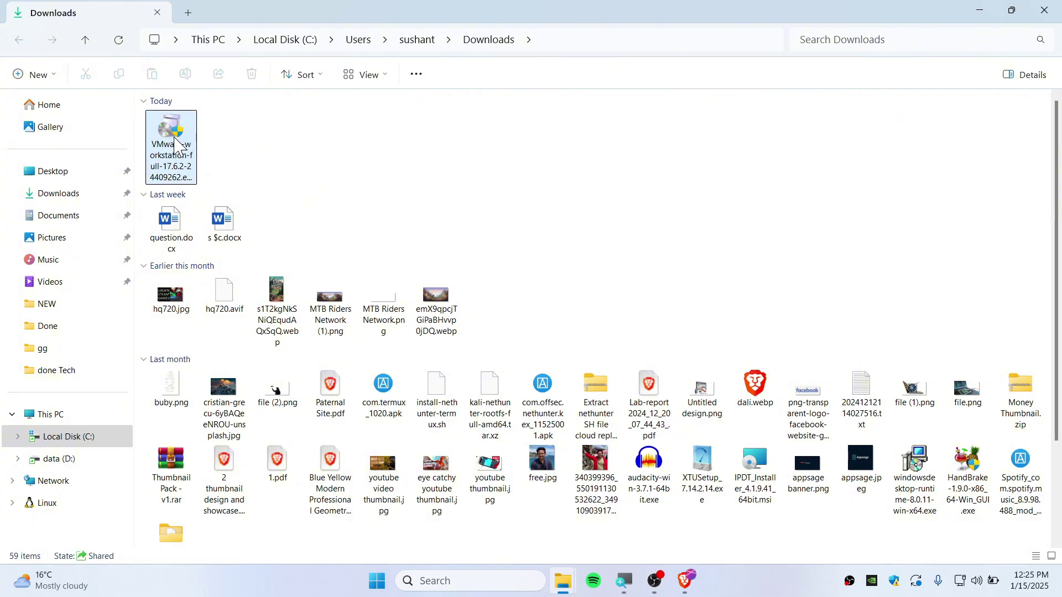
Run the downloaded VMware Workstation installer as administrator and minimize File Explorer
{"action": "right_click", "coordinate": [175, 143]}
{"action": "left_click", "coordinate": [232, 182]}
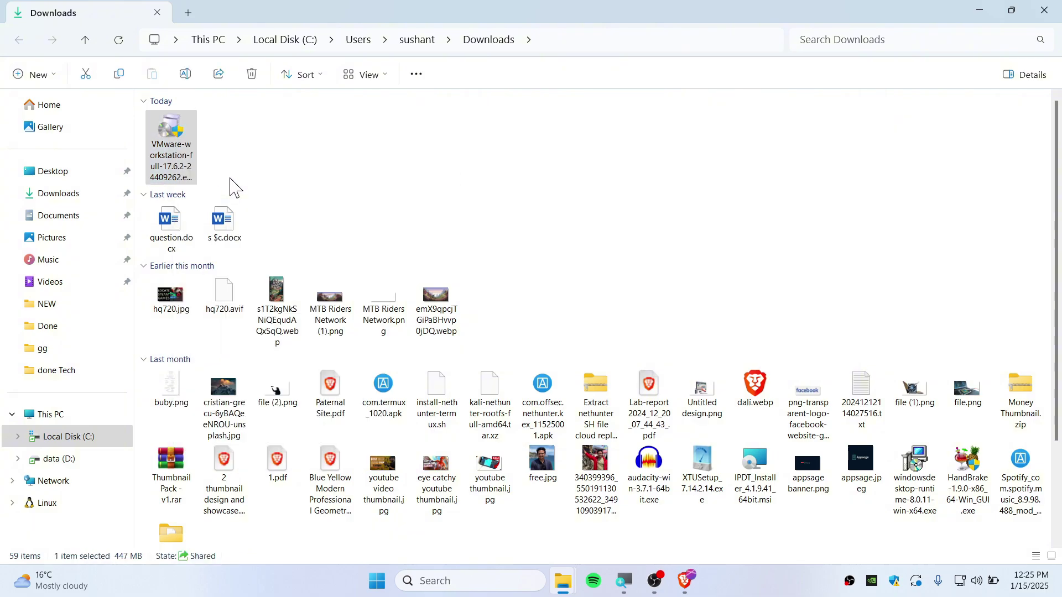
{"action": "left_click", "coordinate": [457, 441]}
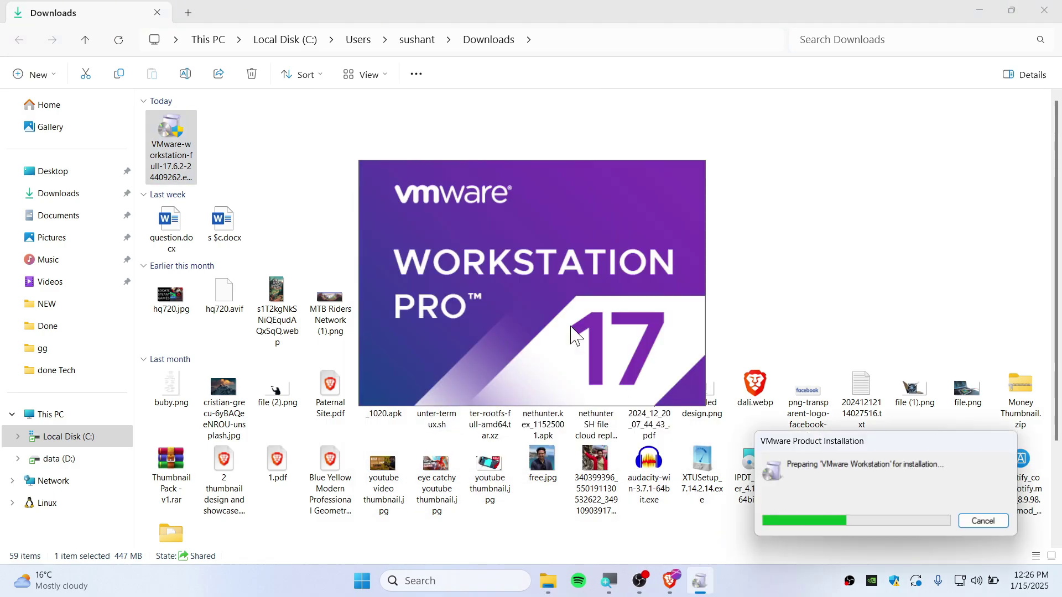
{"action": "left_click", "coordinate": [980, 12]}
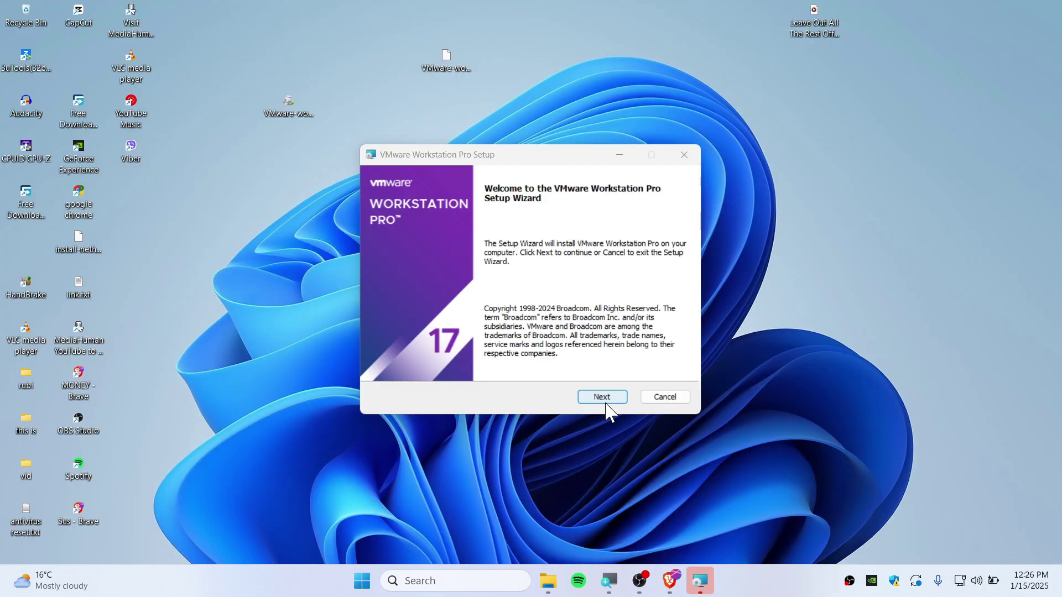
Accept the license agreement and opt out of the Customer Experience Improvement Program
{"action": "left_click", "coordinate": [603, 398]}
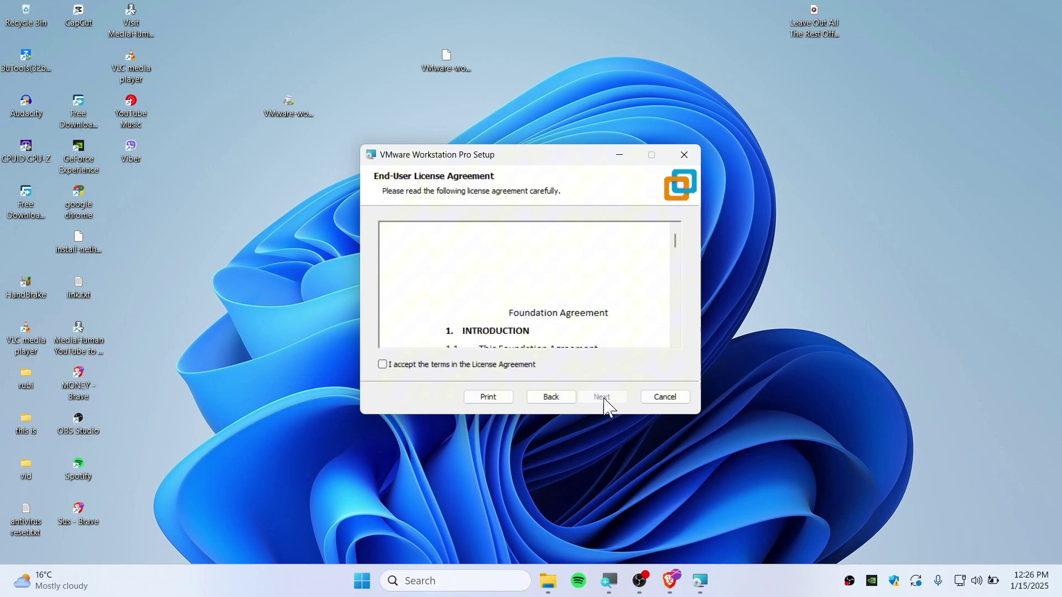
{"action": "left_click", "coordinate": [442, 366]}
{"action": "left_click", "coordinate": [602, 398]}
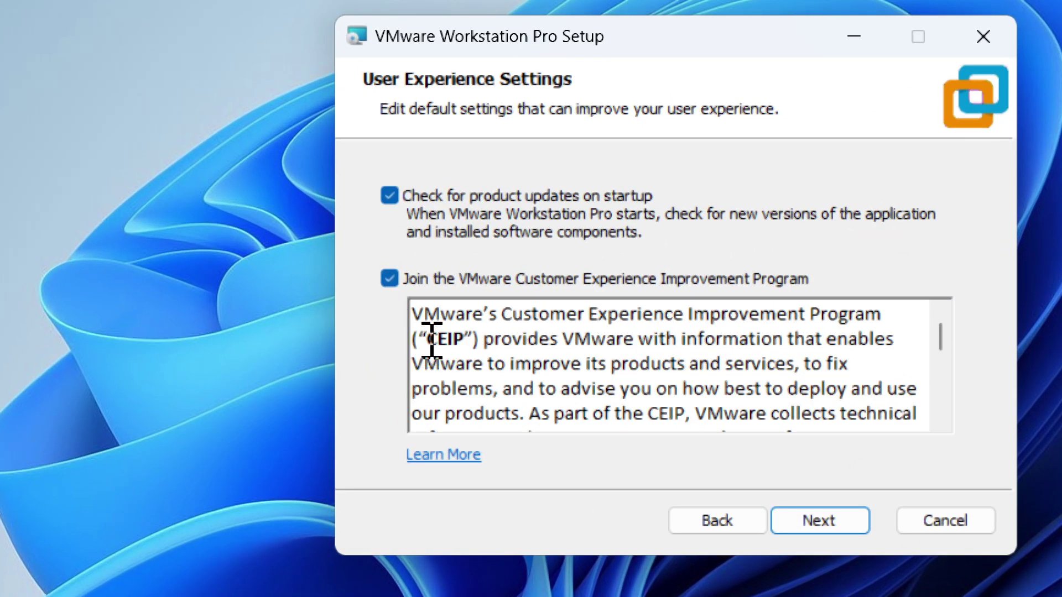
{"action": "left_click", "coordinate": [389, 278]}
Keep both shortcuts, start installing Workstation Pro, and move the installer icon on the desktop
{"action": "left_click", "coordinate": [829, 523]}
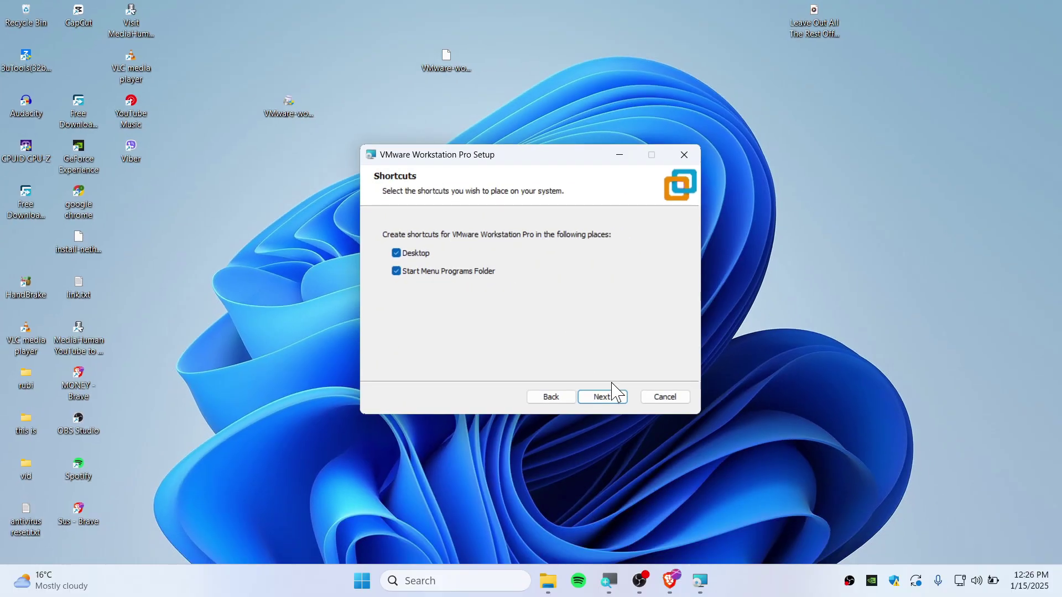
{"action": "left_click", "coordinate": [603, 396]}
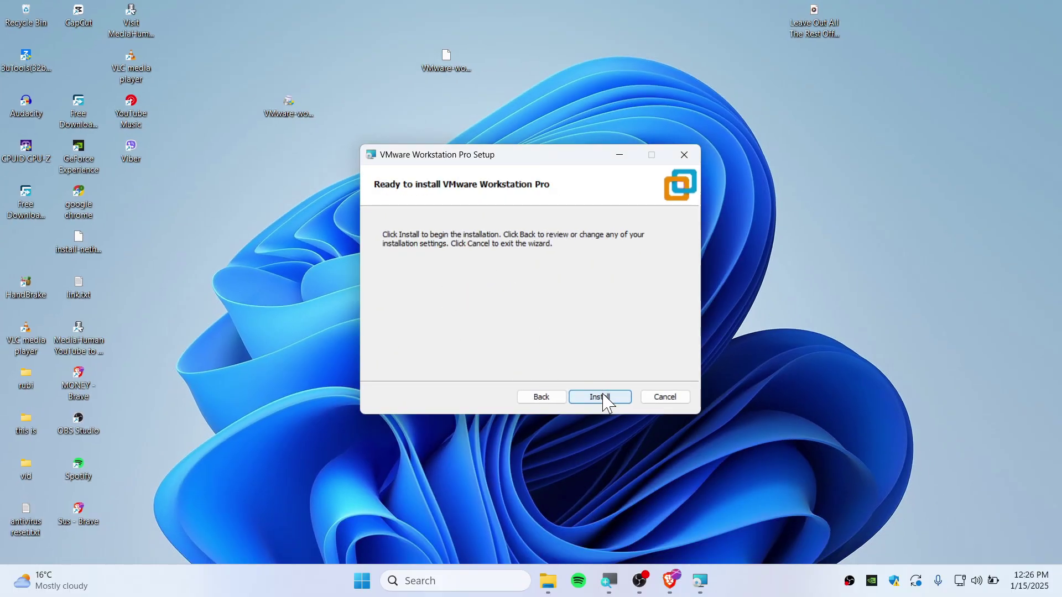
{"action": "left_click", "coordinate": [602, 397]}
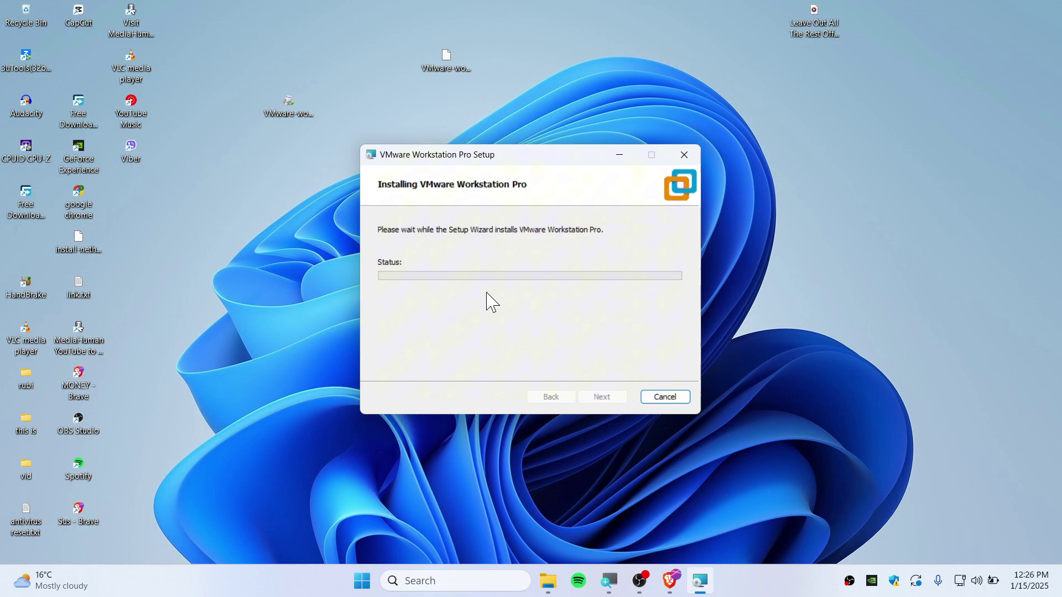
{"action": "left_click_drag", "start_coordinate": [439, 76], "coordinate": [353, 92]}
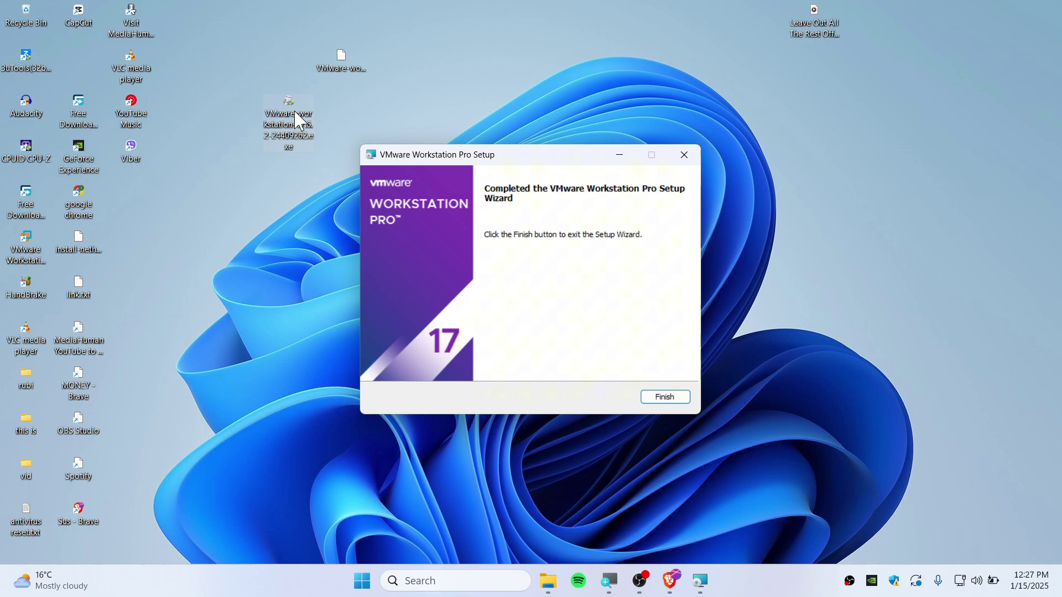
Close the setup wizard, launch Workstation Pro via Start search 'vmware', then maximize and restore it
{"action": "left_click", "coordinate": [677, 399]}
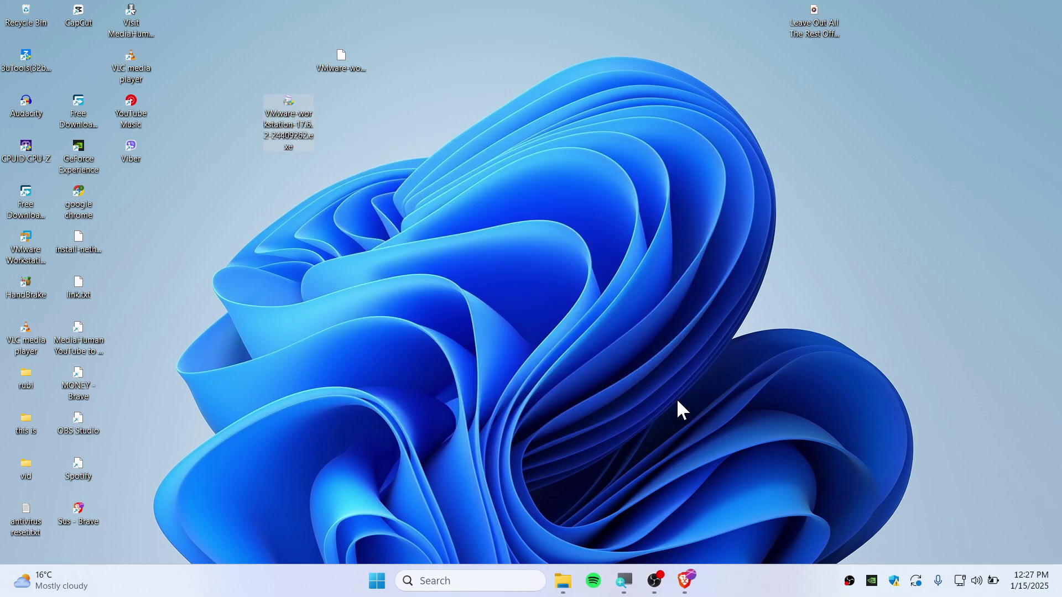
{"action": "left_click", "coordinate": [377, 581]}
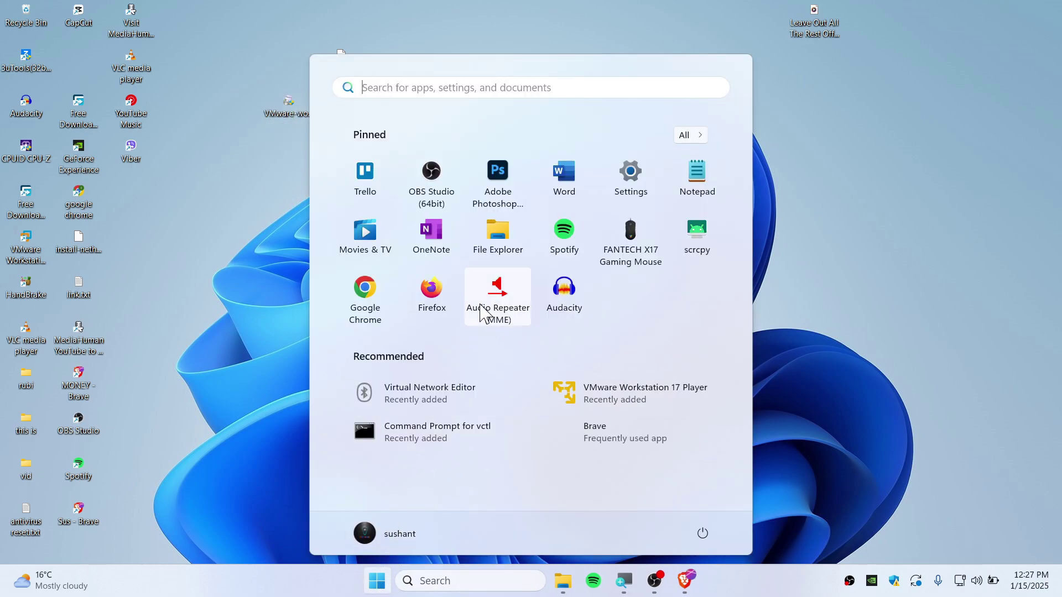
{"action": "type", "text": "vmware"}
{"action": "key", "text": "Return"}
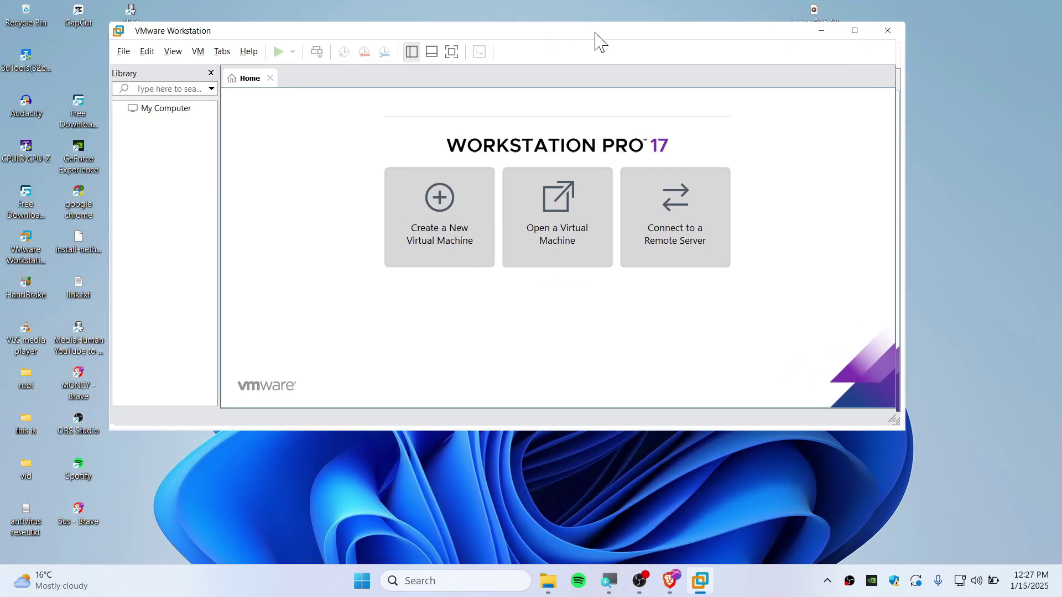
{"action": "double_click", "coordinate": [604, 39]}
{"action": "double_click", "coordinate": [635, 19]}
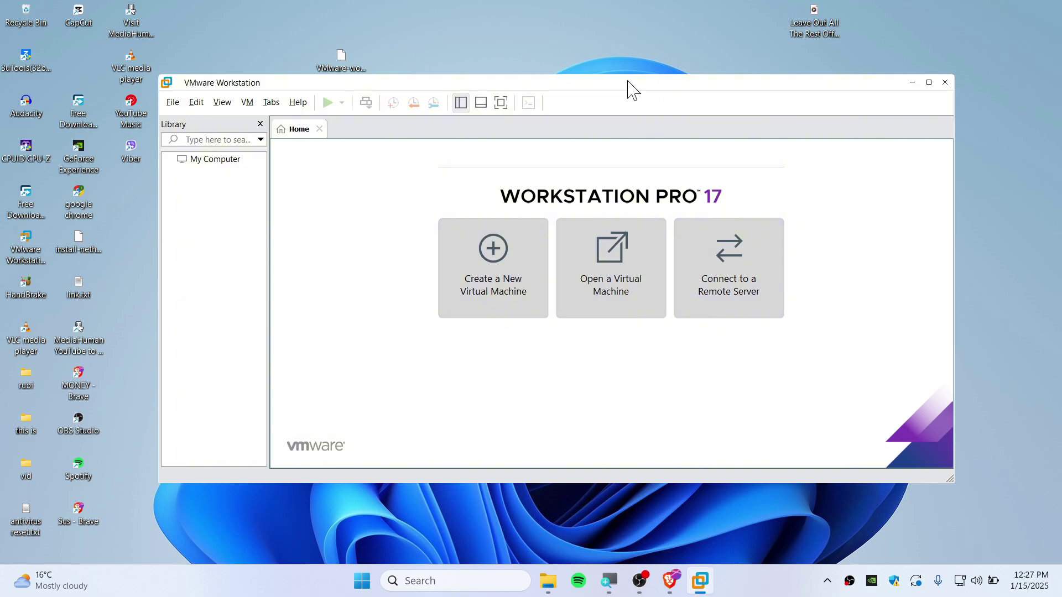
Maximize Workstation, check version 17.6.2 build-24409262 in Help > About, then close the application
{"action": "double_click", "coordinate": [631, 89]}
{"action": "left_click", "coordinate": [139, 29]}
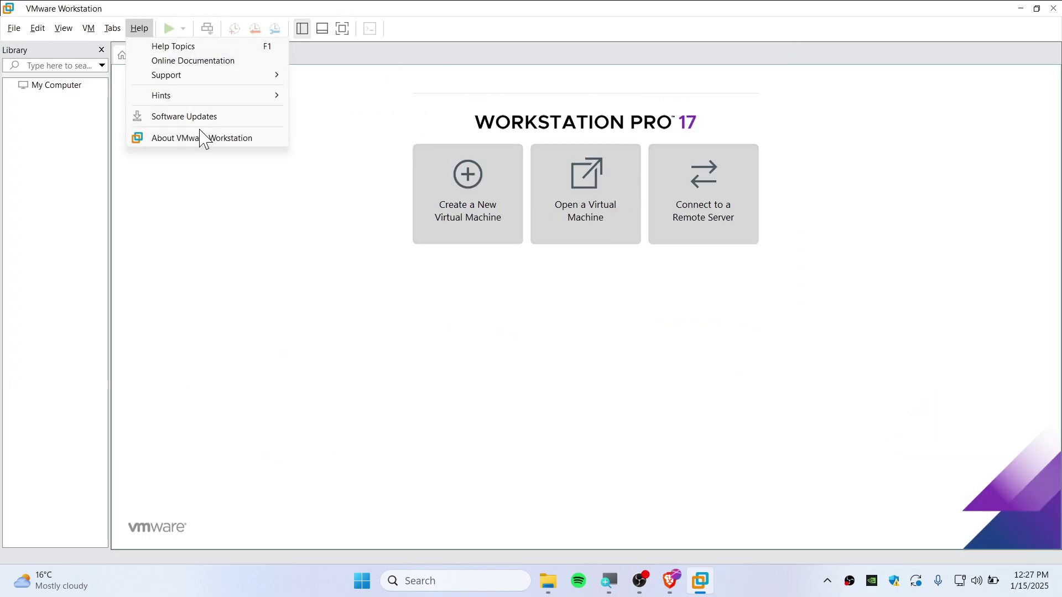
{"action": "left_click", "coordinate": [231, 148]}
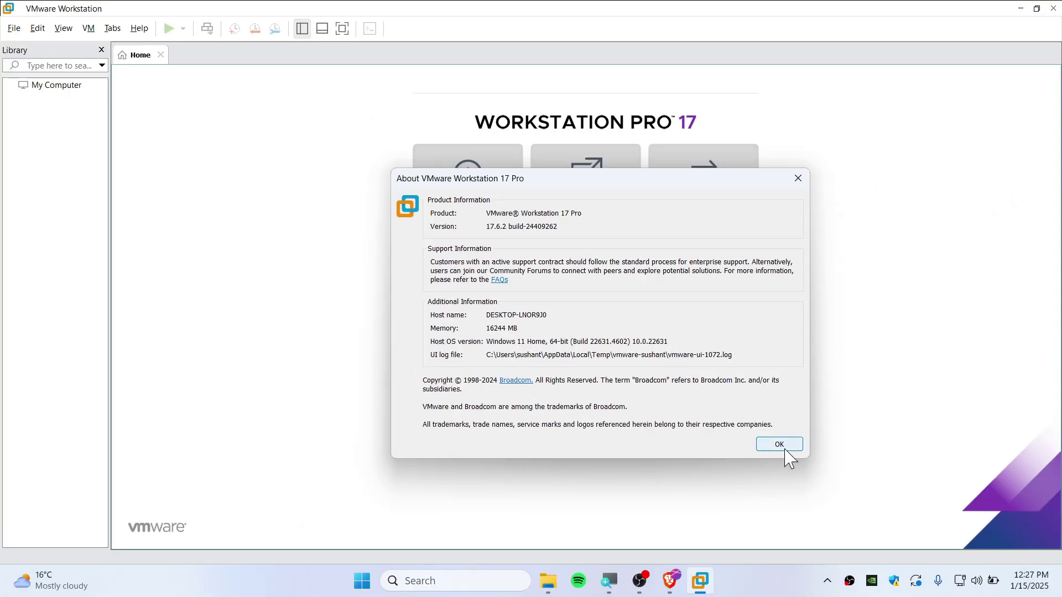
{"action": "left_click", "coordinate": [982, 596]}
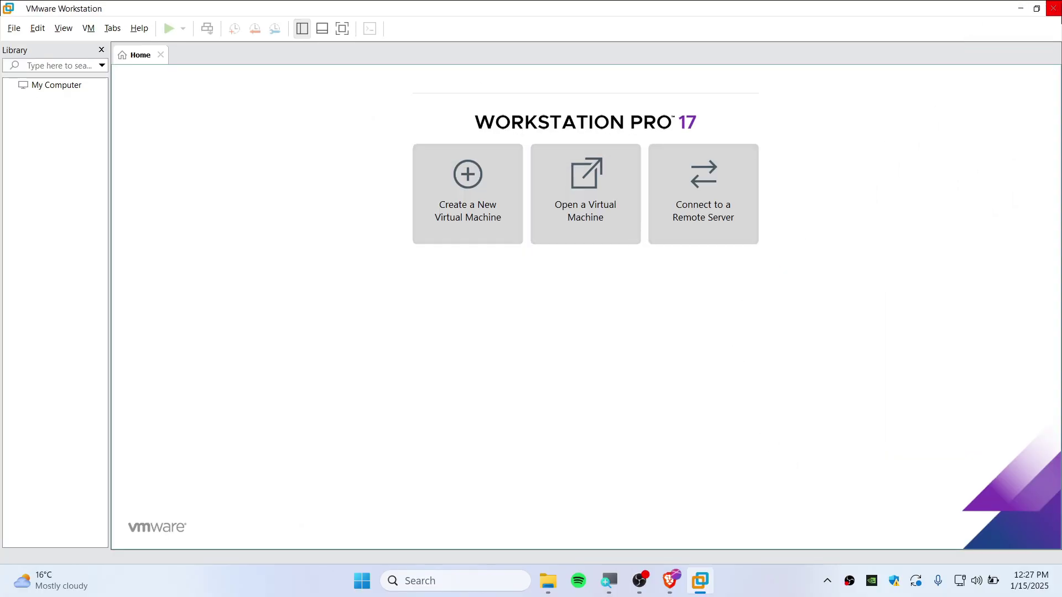
{"action": "left_click", "coordinate": [1052, 9]}
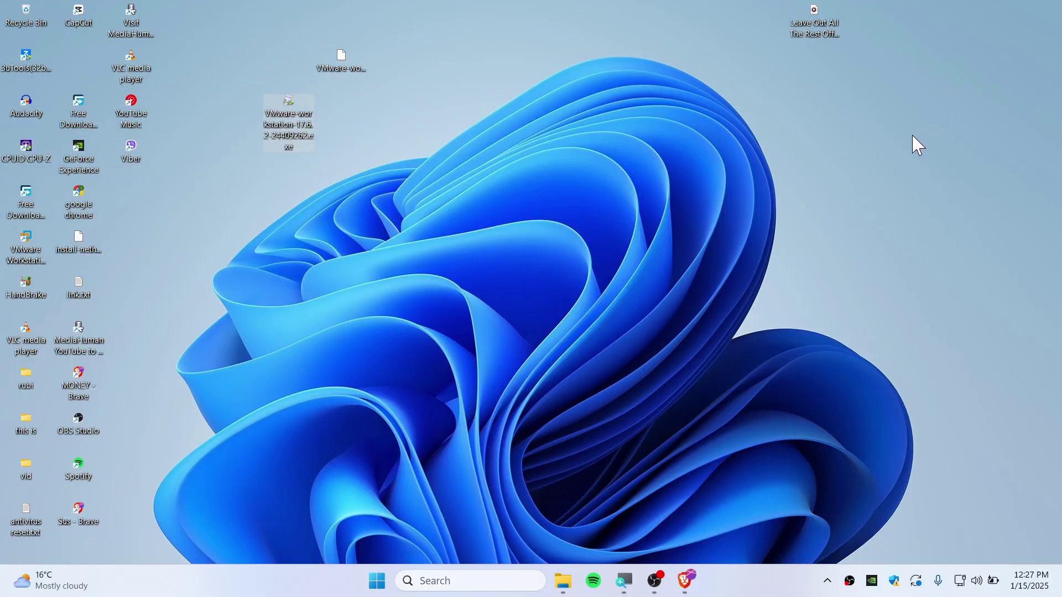